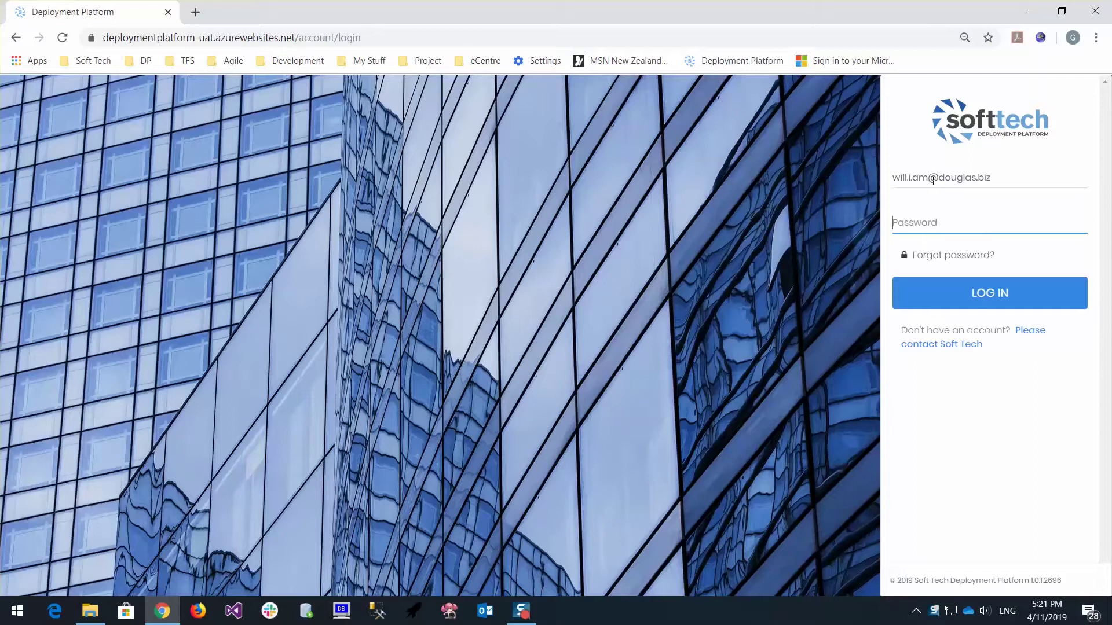
Sign in with the account password and start a new entry from the Custom File Configuration List
type("•••••••••••")
left_click(1015, 298)
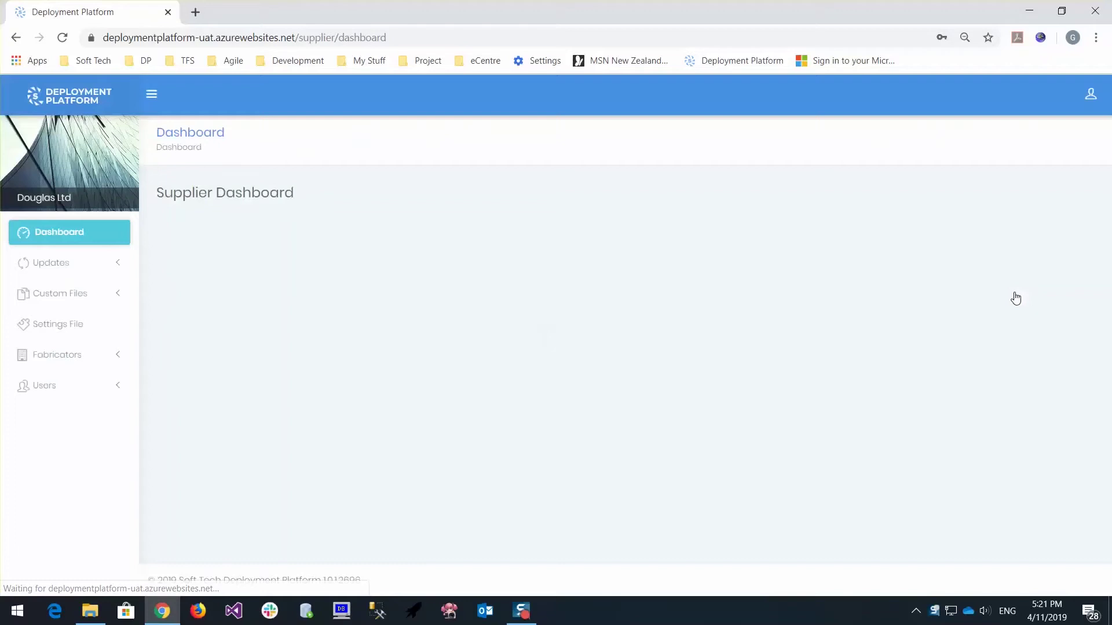
left_click(119, 299)
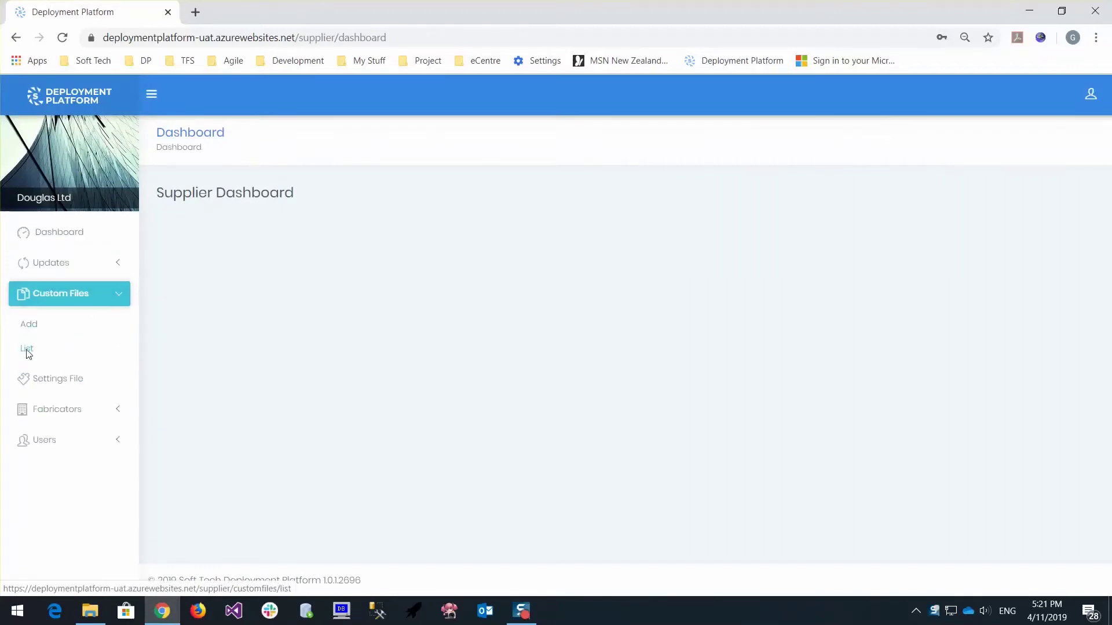
left_click(27, 350)
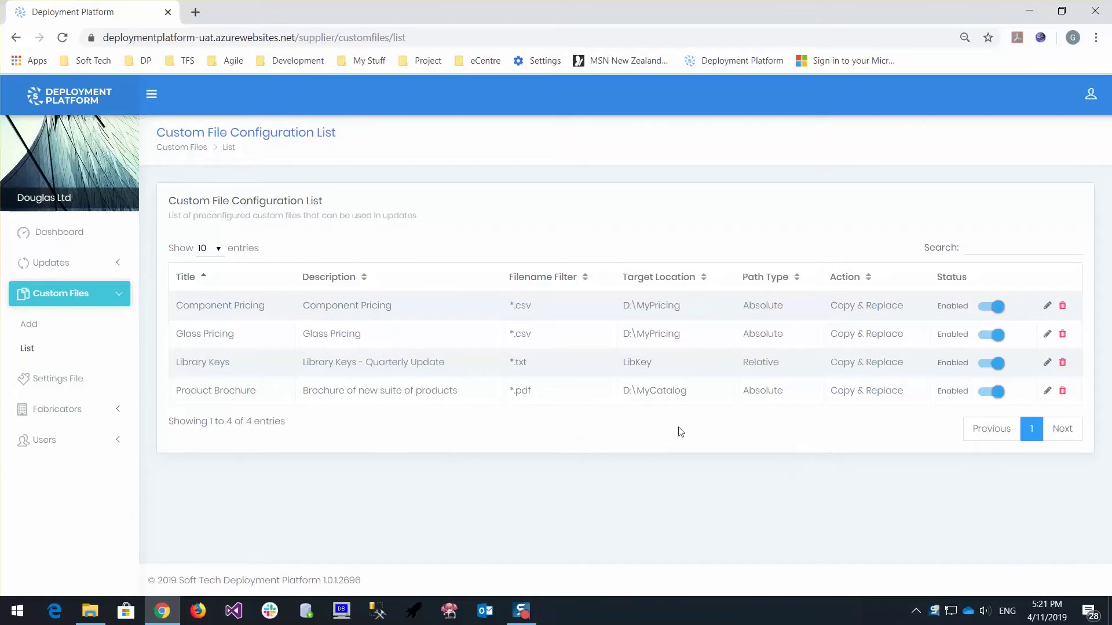
left_click(33, 325)
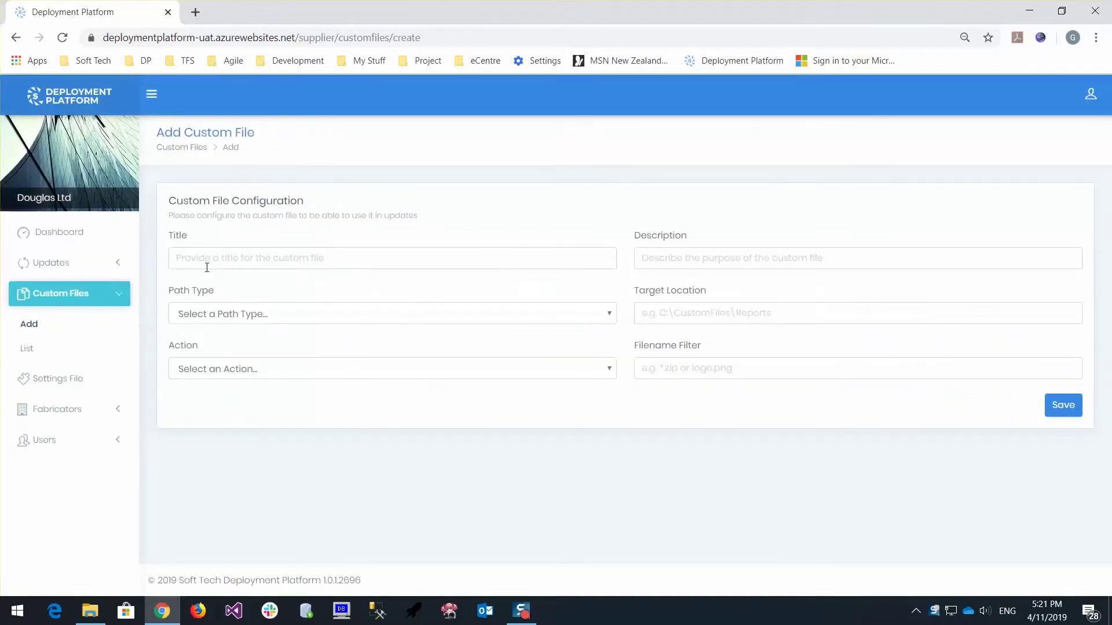
Enter 'Finish Pricing' as both title and description, and set the path type to Absolute
left_click(208, 261)
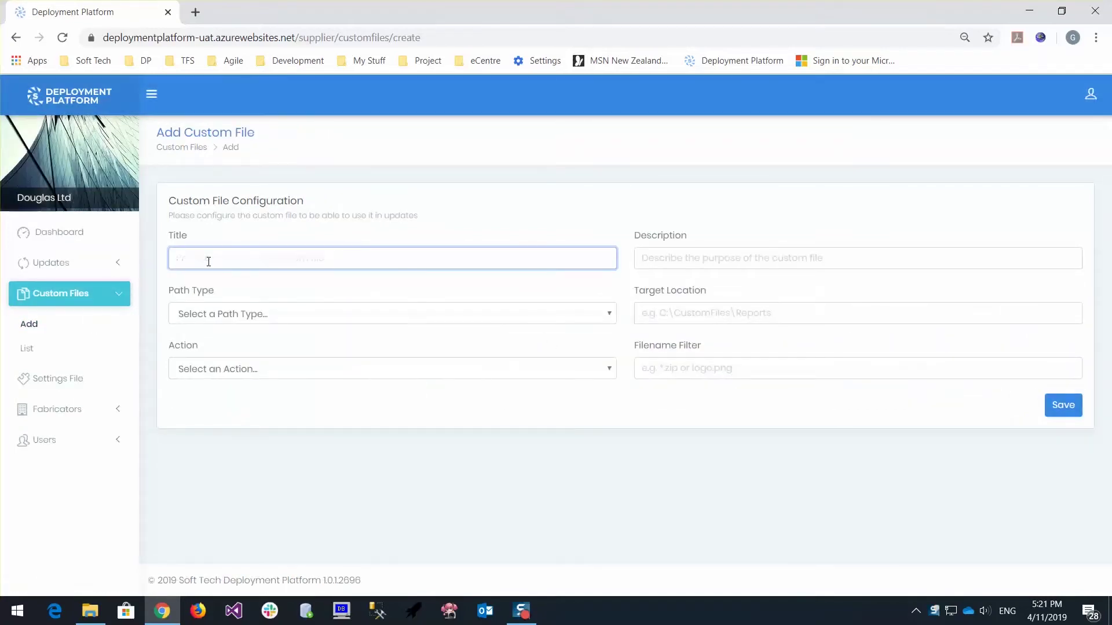
type("Finish Pricing")
key("Tab")
type("Finish")
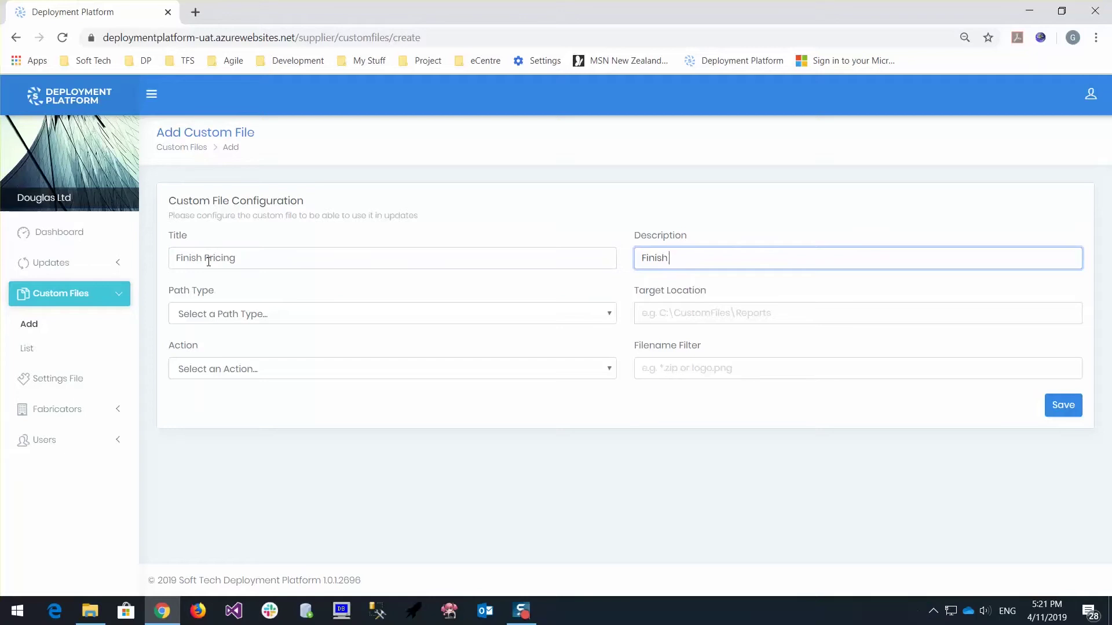
type(" Pricing")
key("Tab")
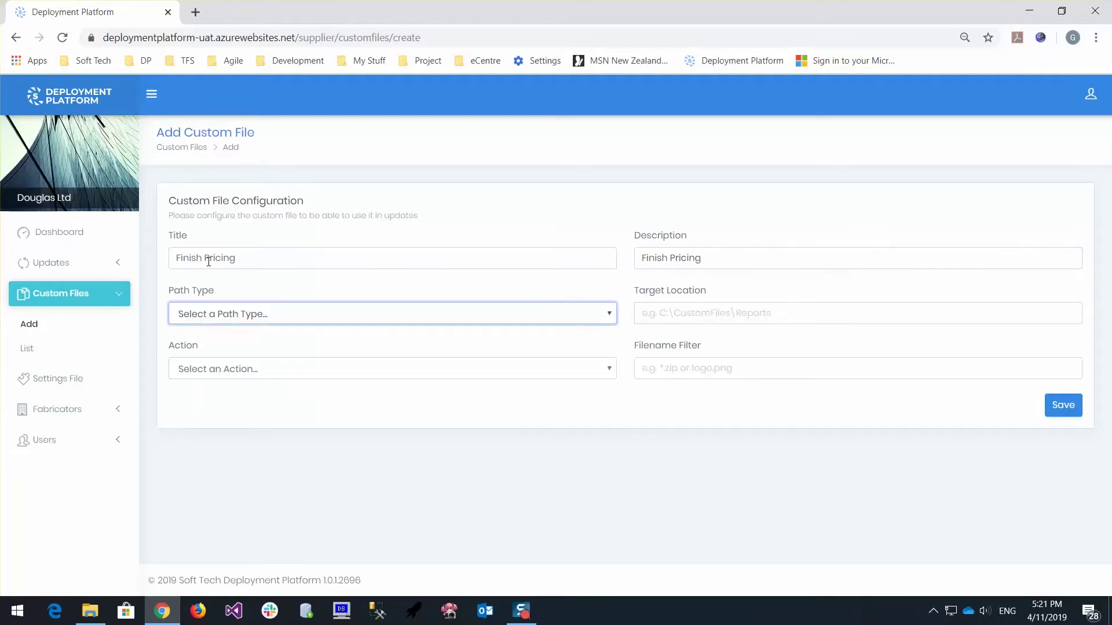
left_click(350, 315)
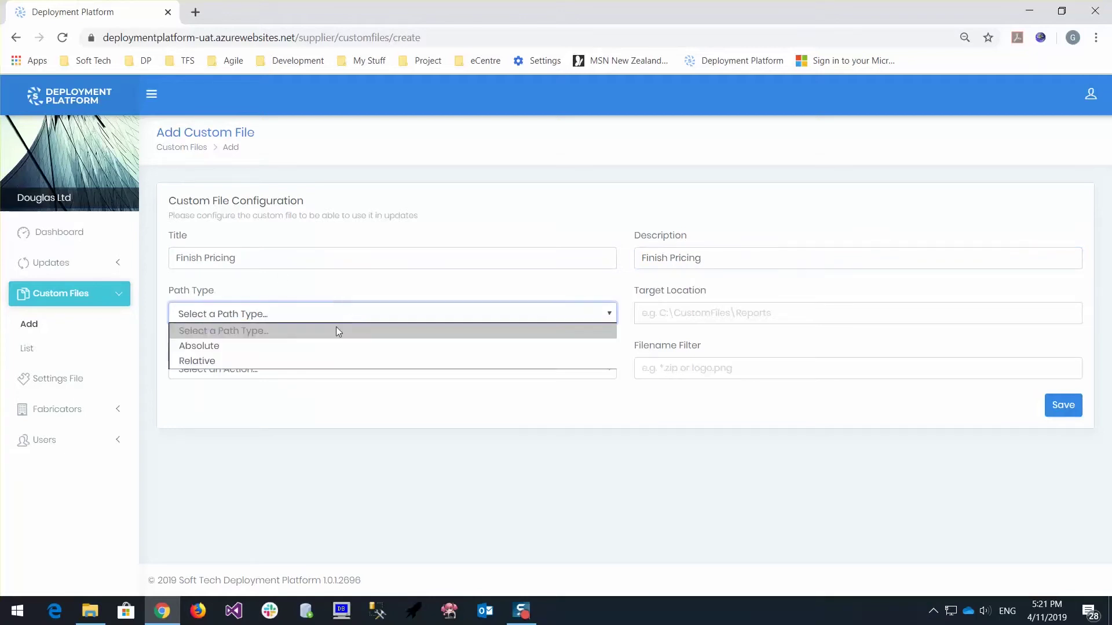
left_click(307, 346)
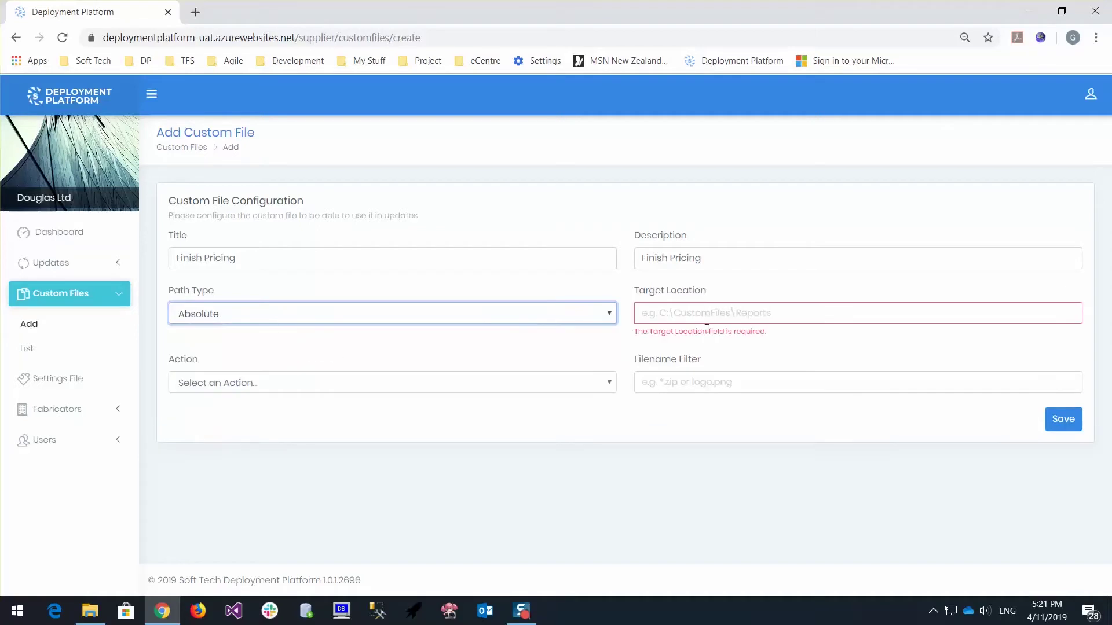
Set target D:\MyPricing, action Copy & Replace and filter *.csv, then save the configuration
left_click(716, 322)
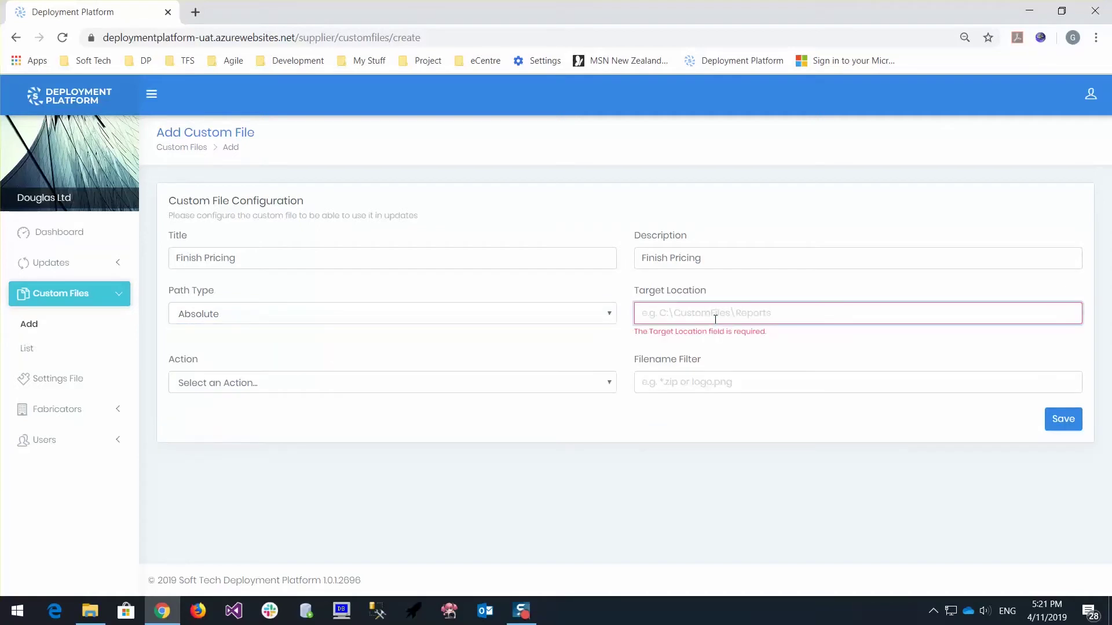
type("D:")
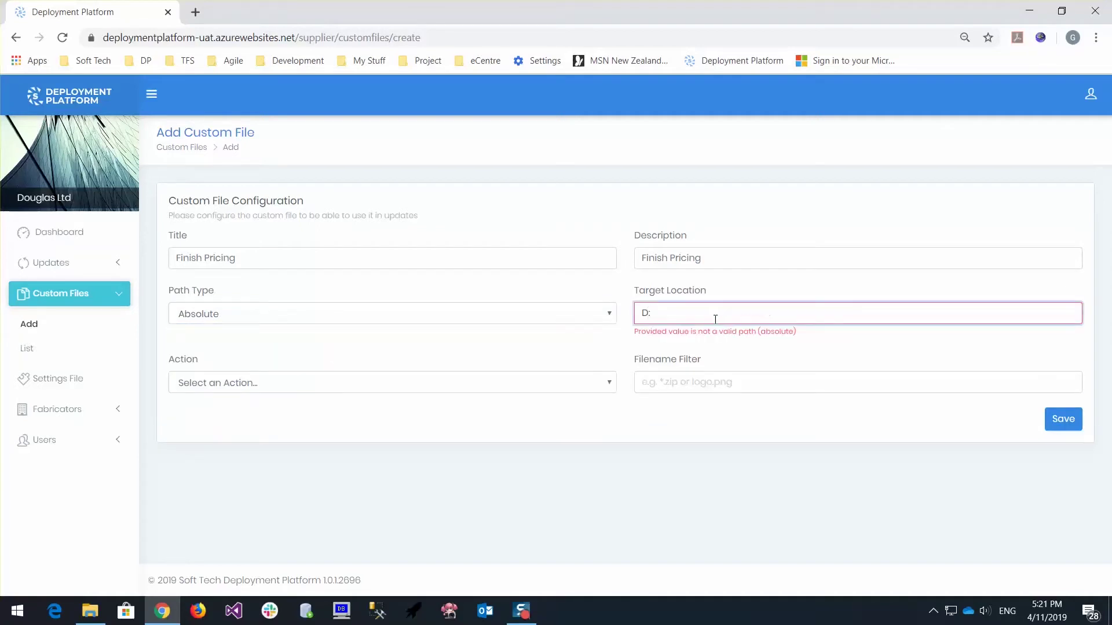
type("\\MyP")
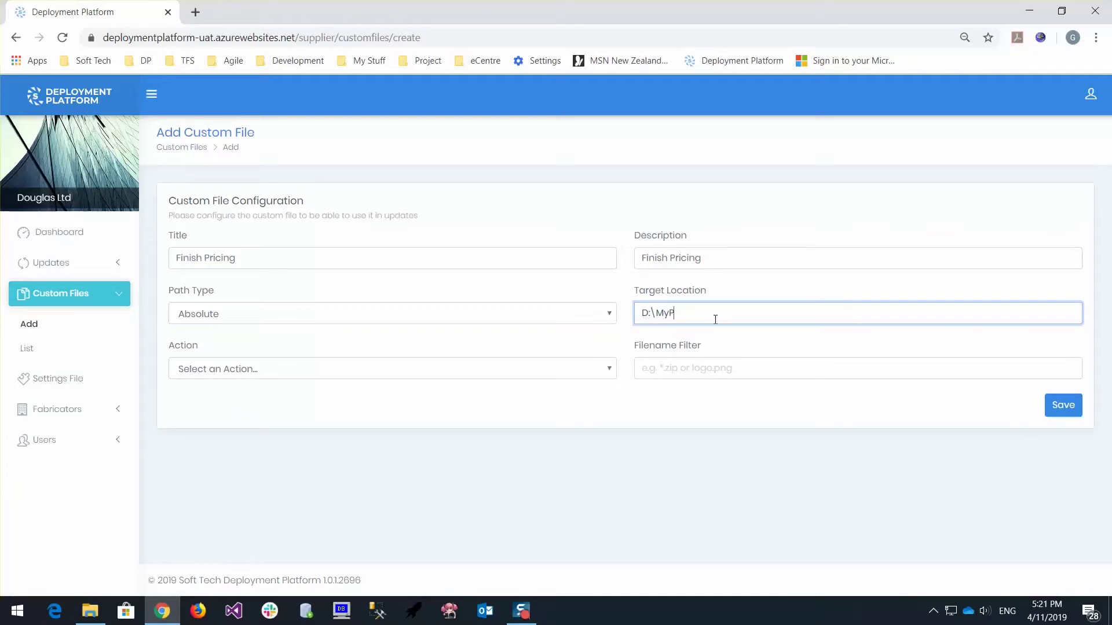
type("ricing")
double_click(715, 319)
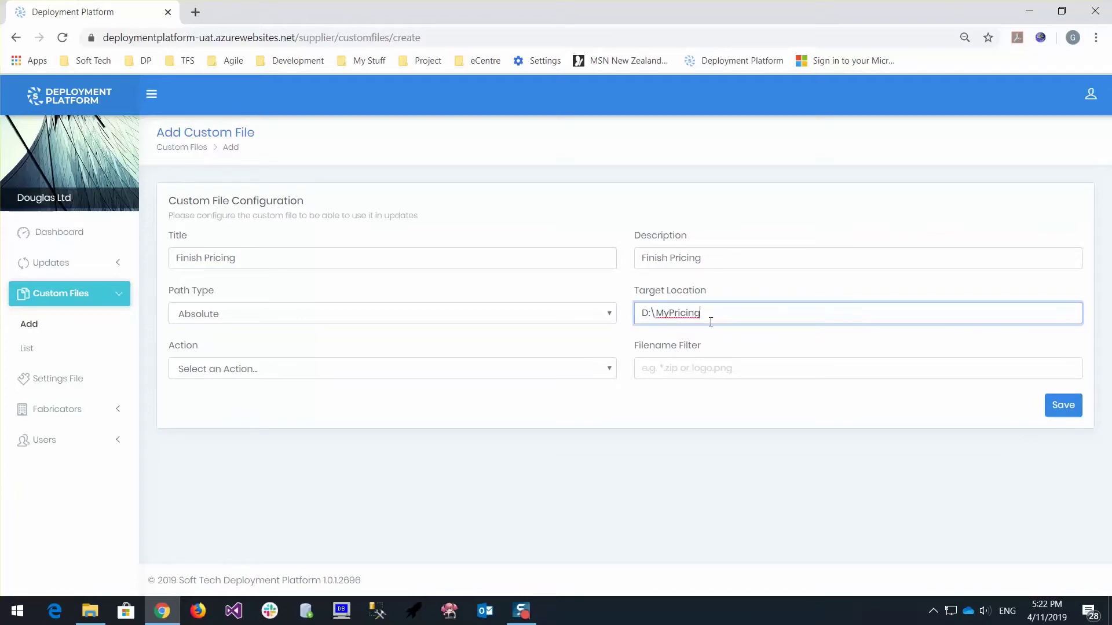
left_click(479, 373)
left_click(410, 410)
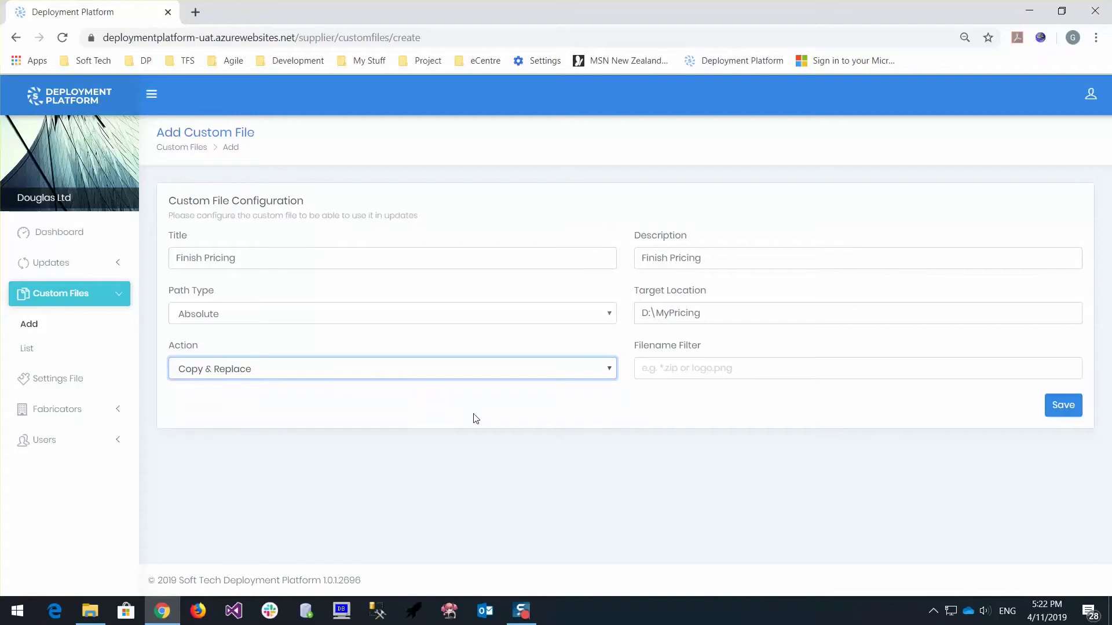
left_click(717, 373)
type("*")
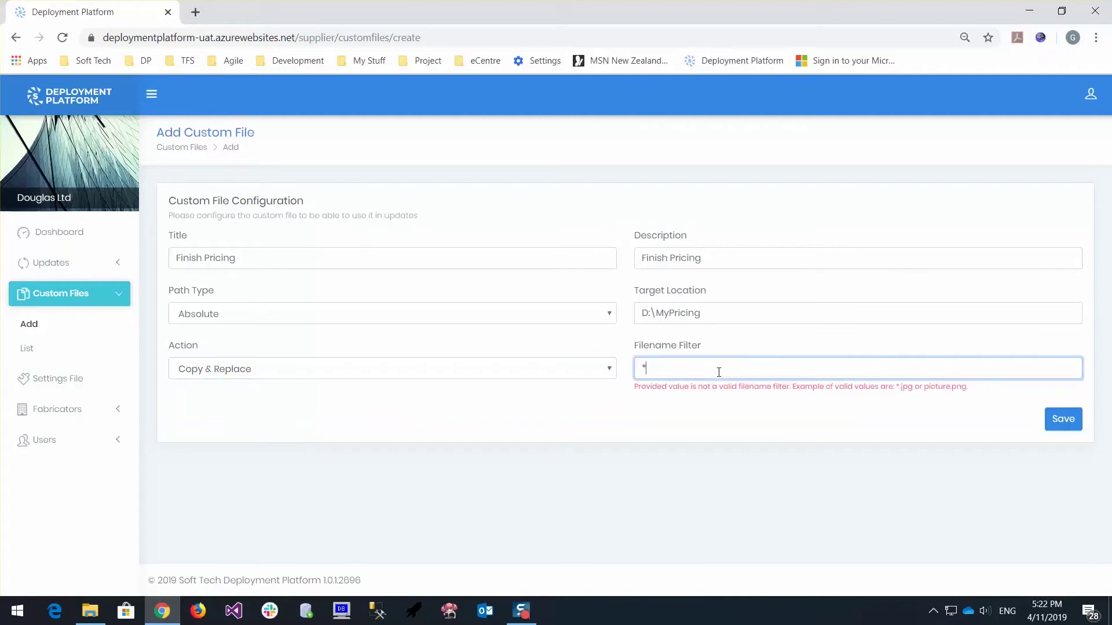
type(".csv")
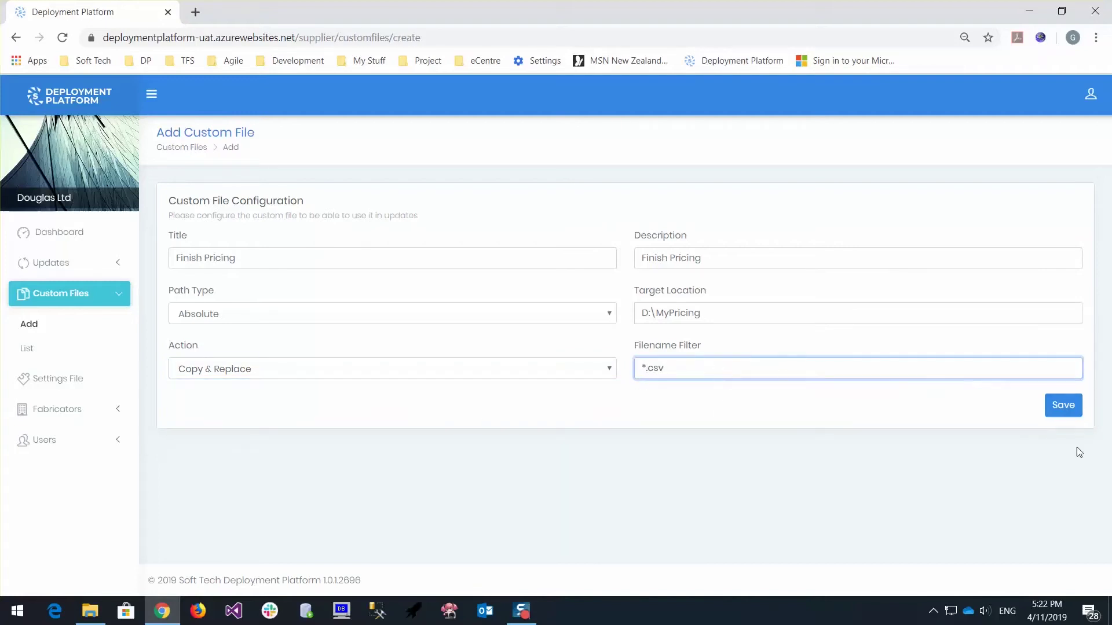
left_click(1068, 407)
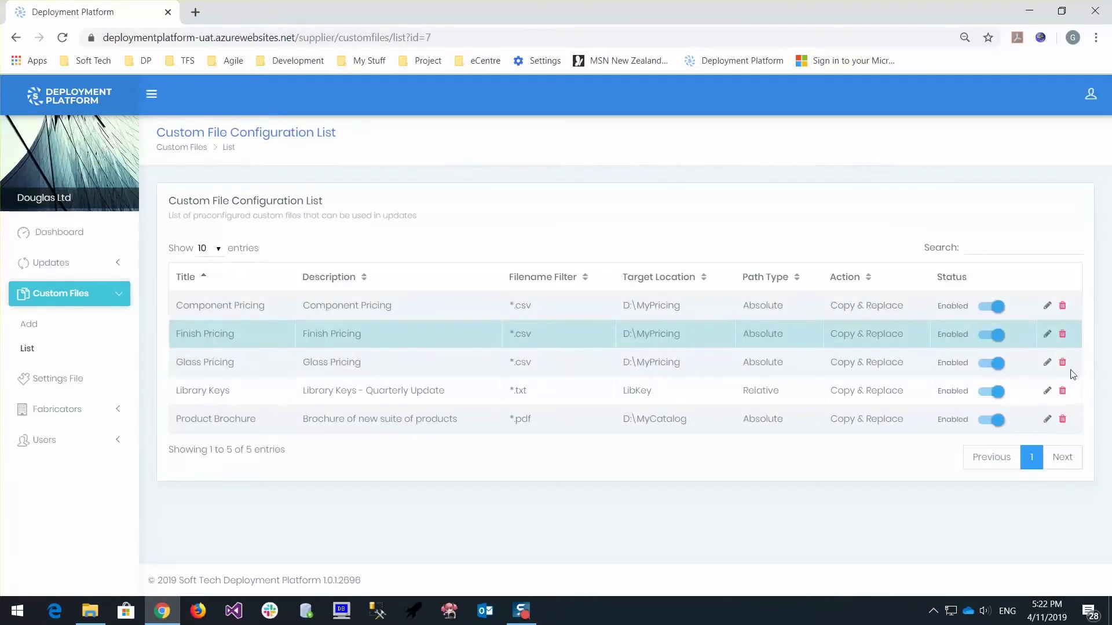
Change Finish Pricing's target location from D:\MyPricing to C:\MyPricing and save
left_click(1046, 333)
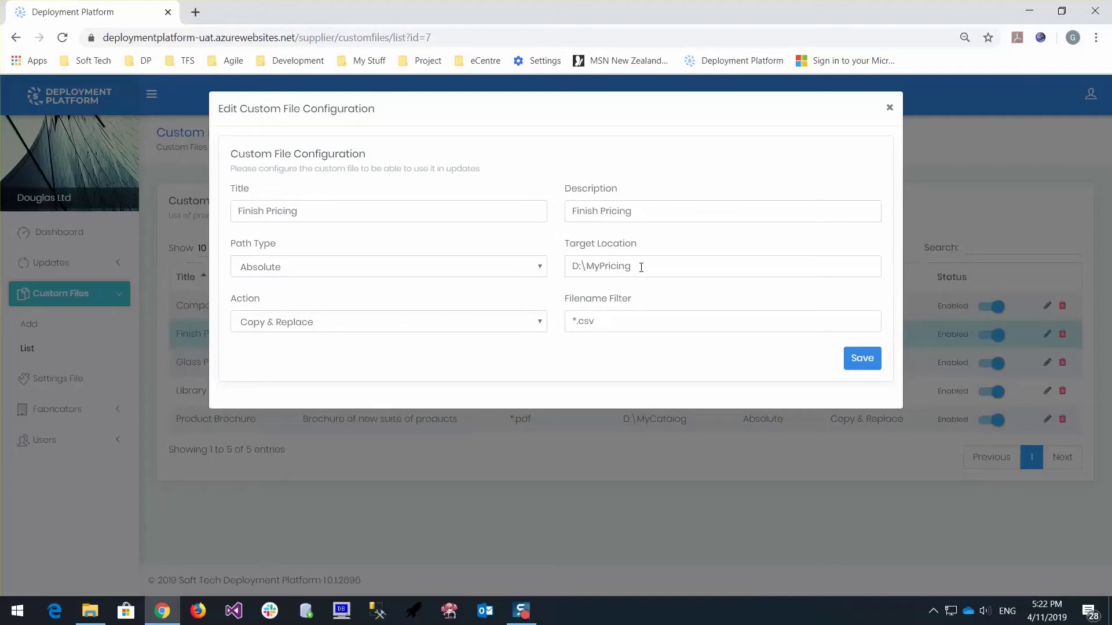
left_click(577, 270)
key("BackSpace")
type("C")
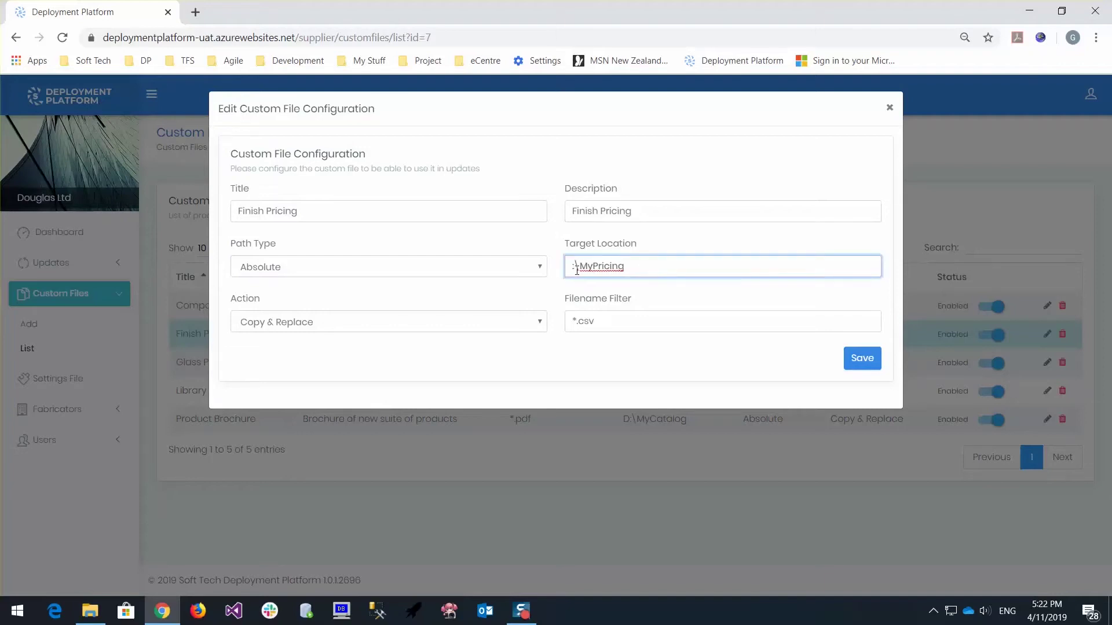
left_click(873, 366)
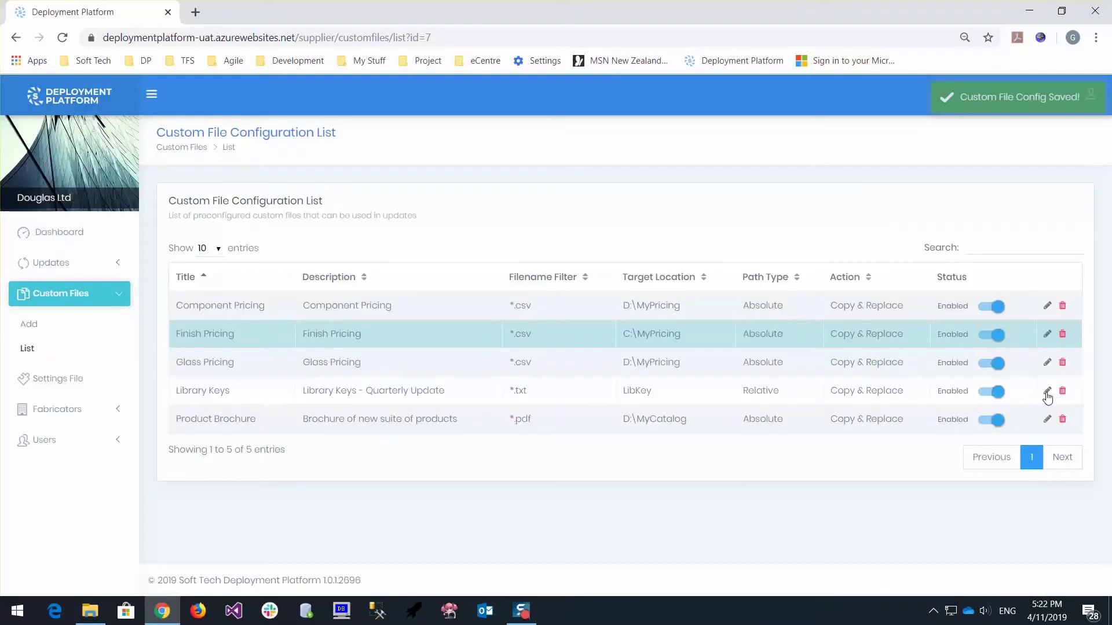
Review the Library Keys configuration and close it without changes
left_click(1046, 391)
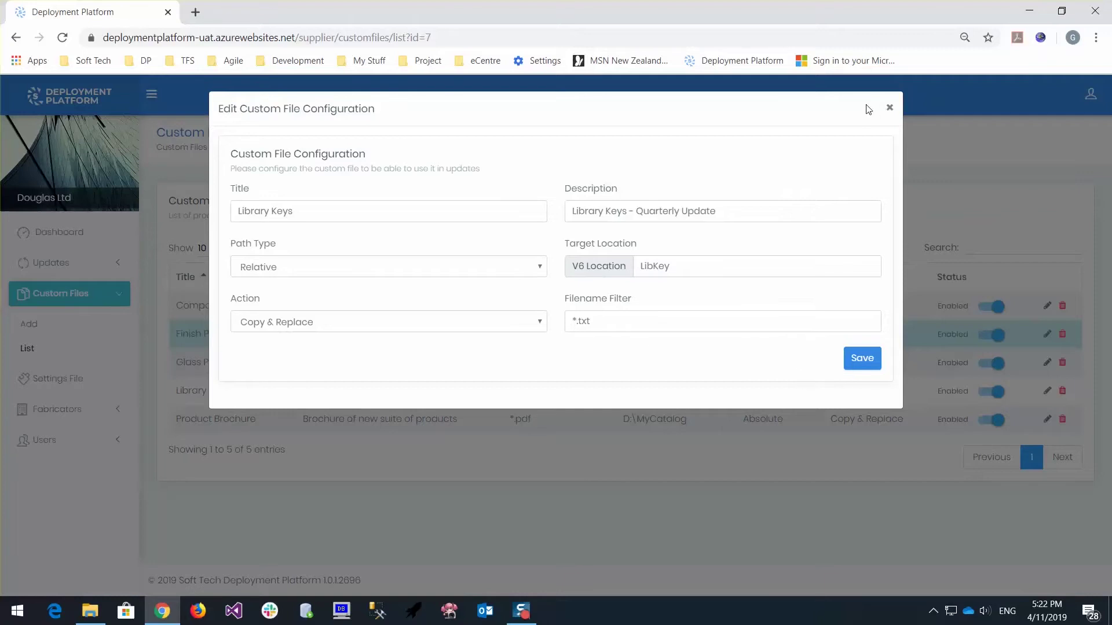
left_click(889, 110)
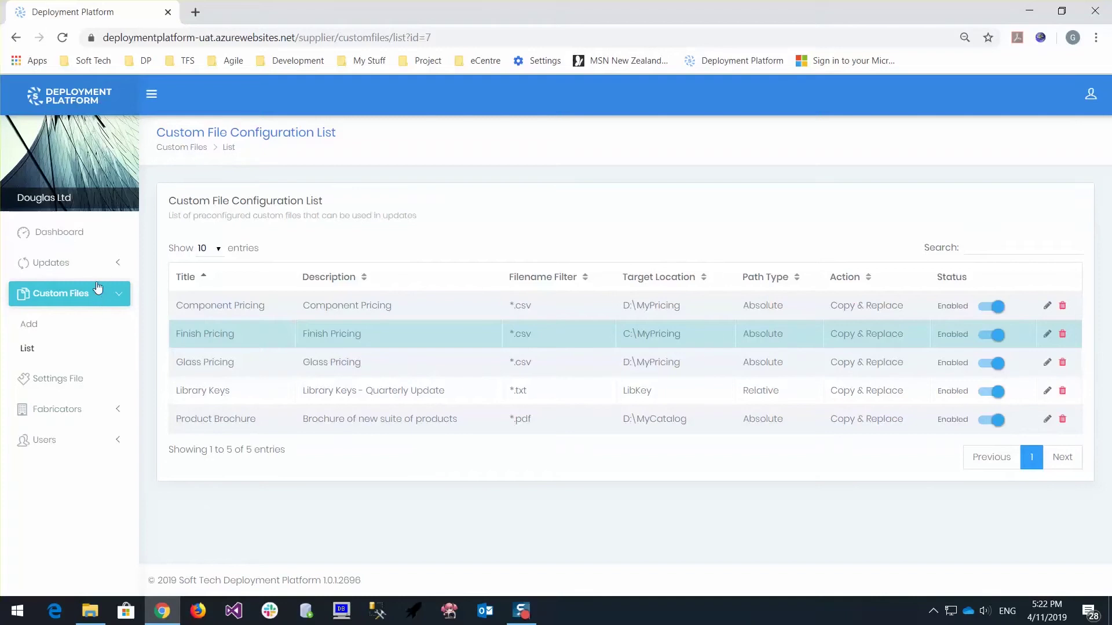
left_click(110, 265)
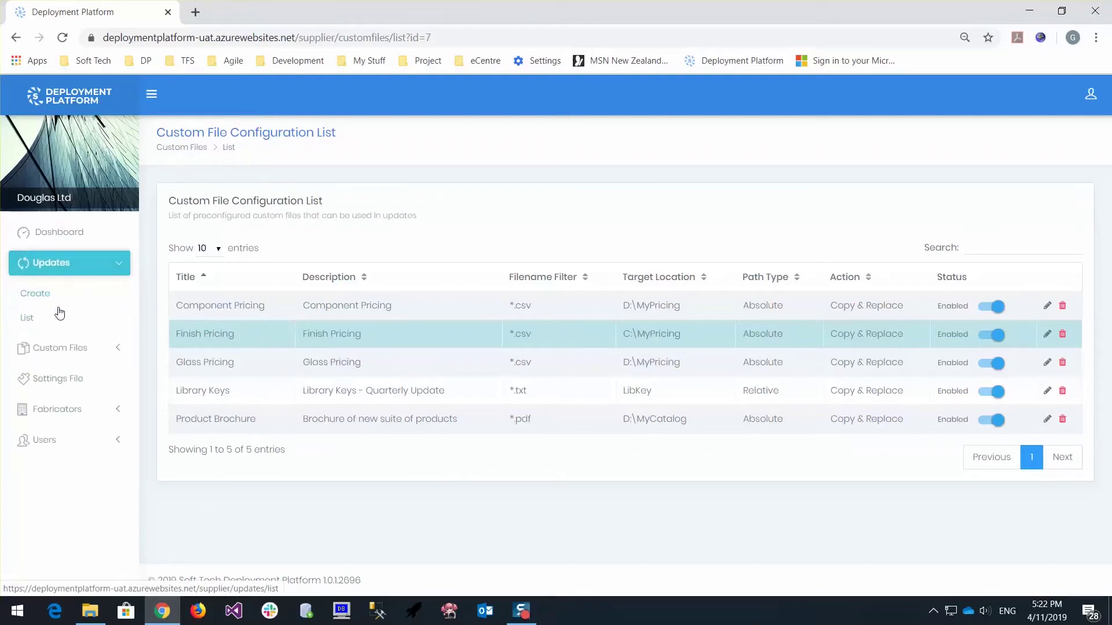
Create a new update with notice 'Library Keys' and description 'Library Keys - Expires on 1 January 2020'
left_click(55, 300)
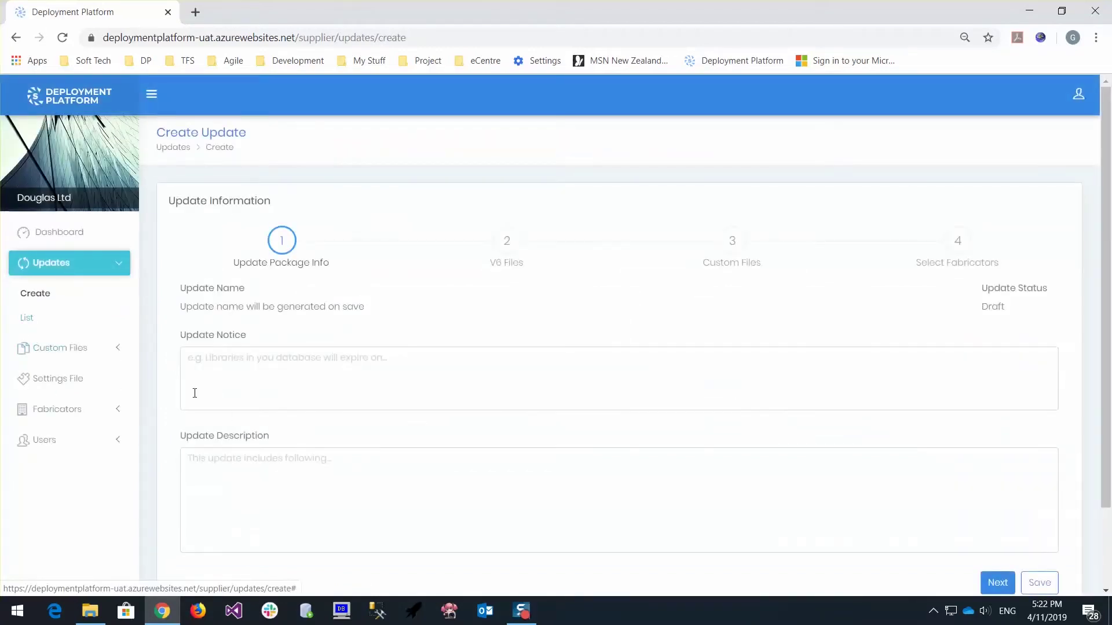
left_click(261, 387)
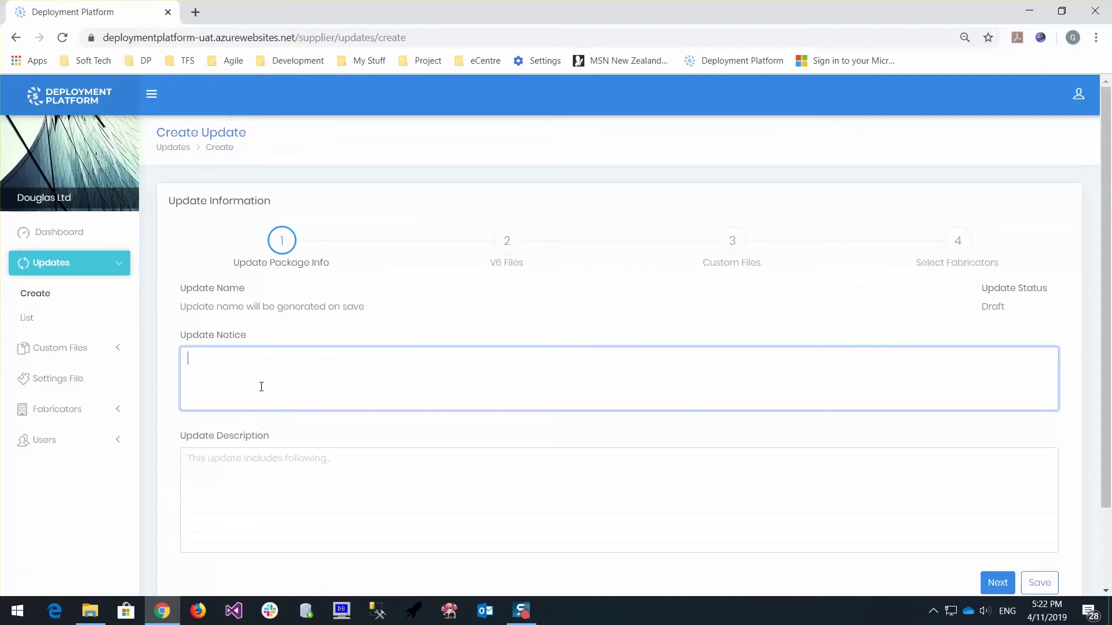
type("Library Keys")
left_click(259, 471)
type("Library")
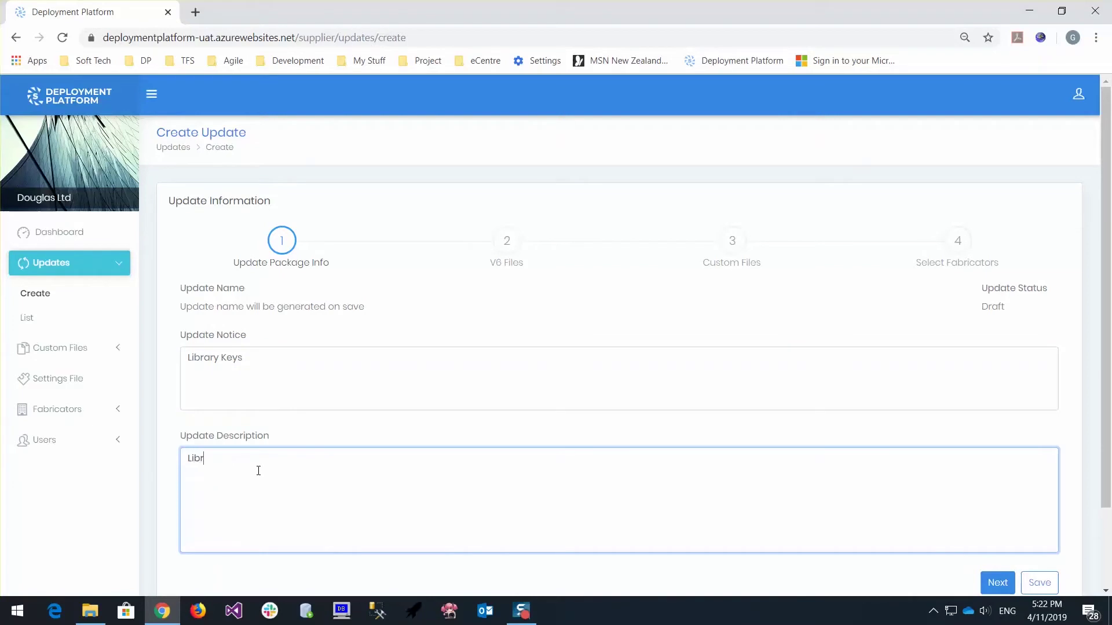
type(" Keys - Exp")
key("BackSpace")
key("BackSpace")
type("ires on 1 January 2020")
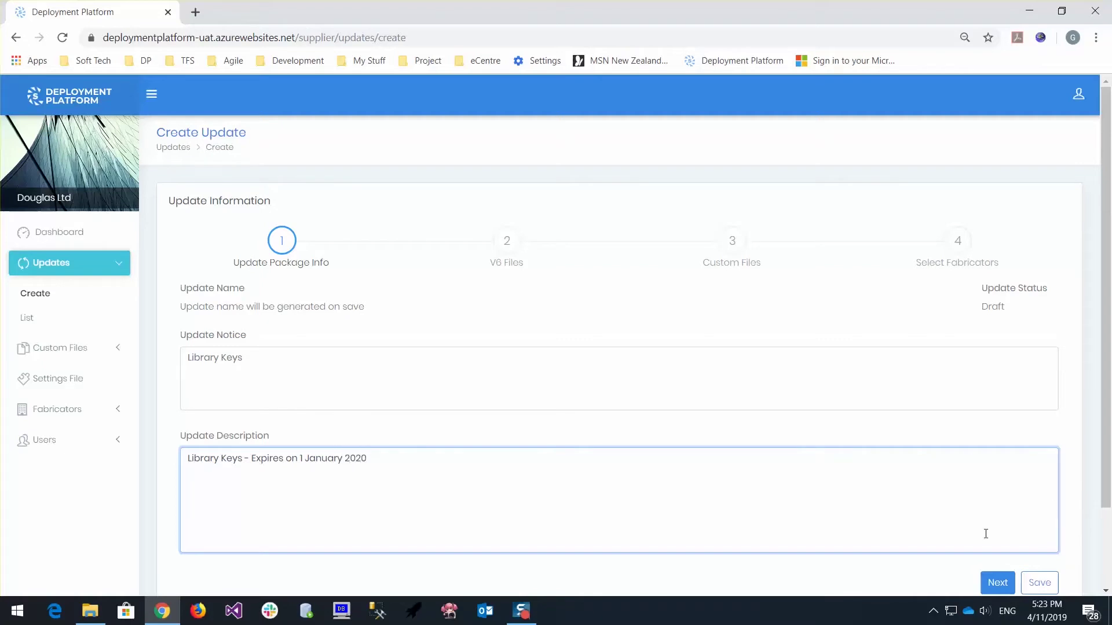
left_click(996, 585)
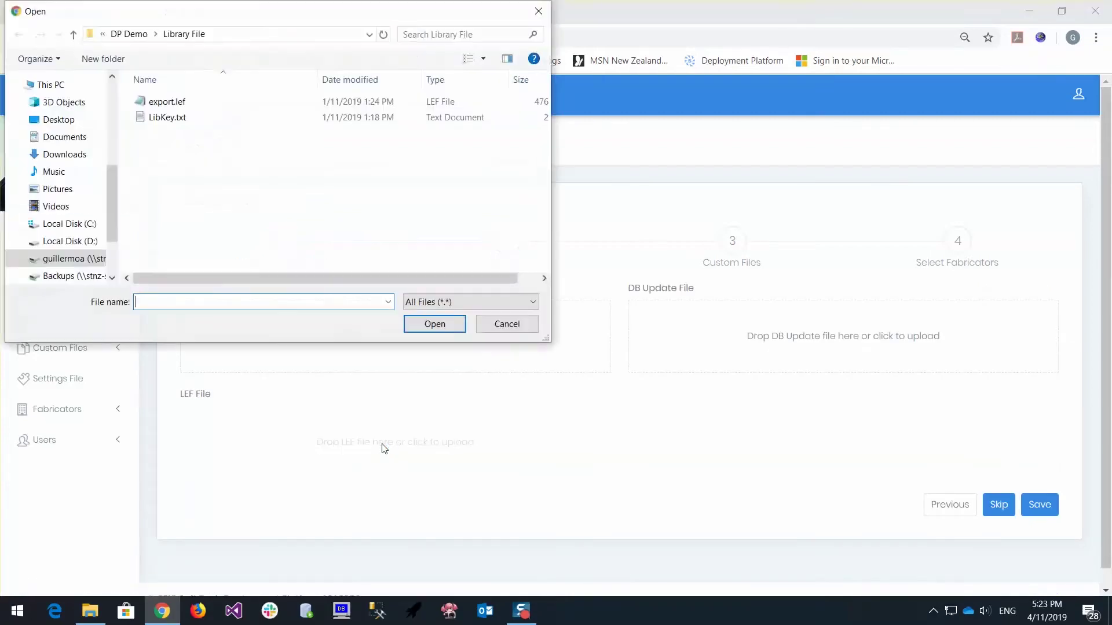
Upload export.lef as the update's LEF file
left_click(168, 103)
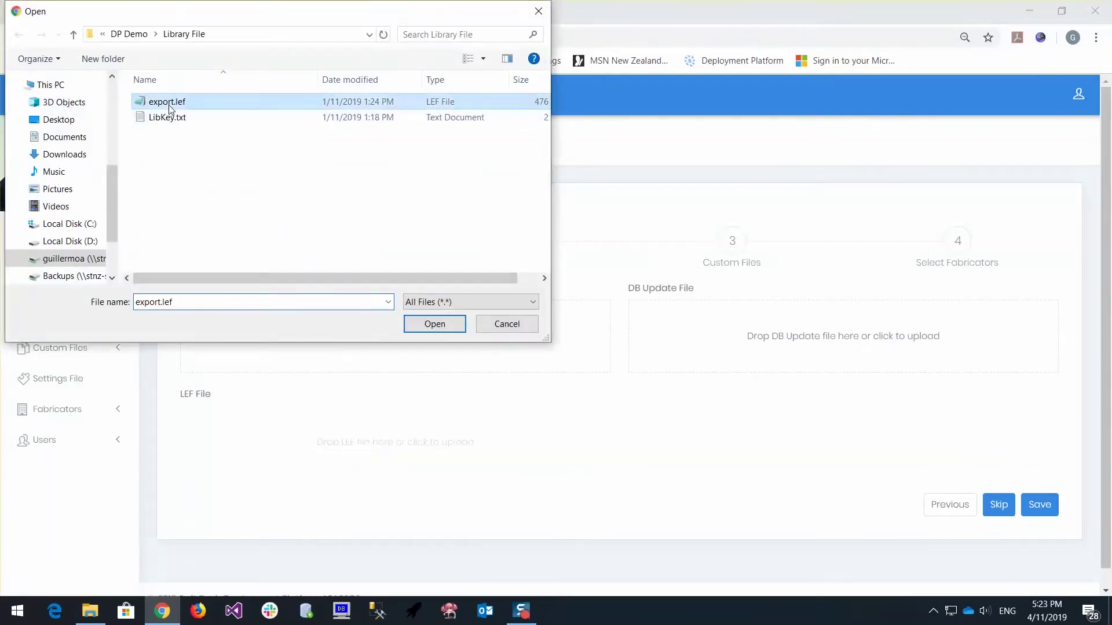
left_click(429, 324)
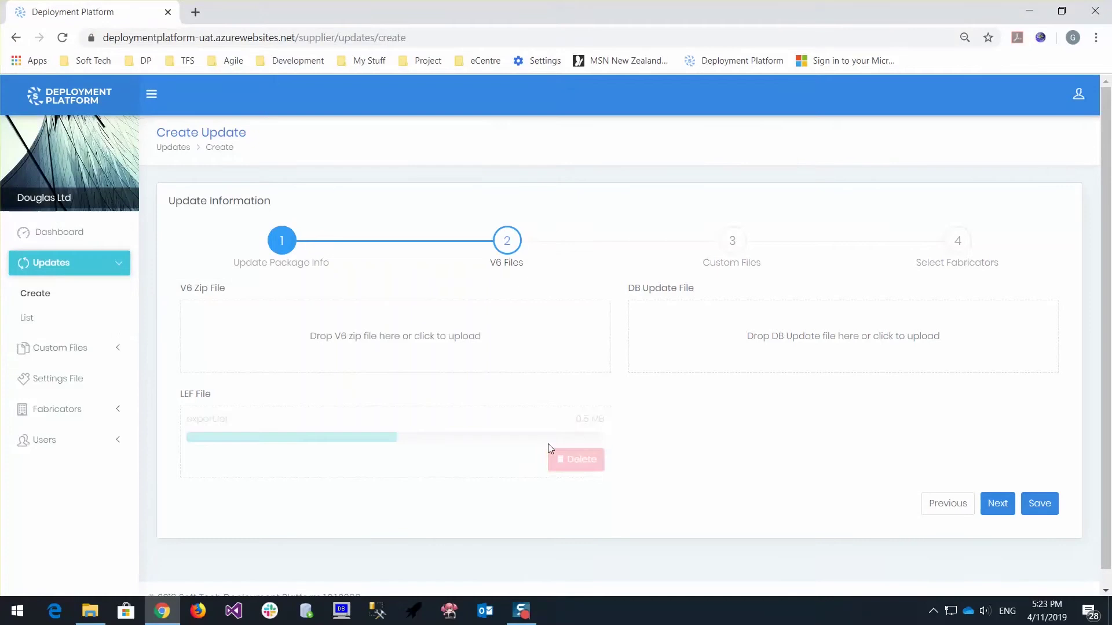
left_click(996, 517)
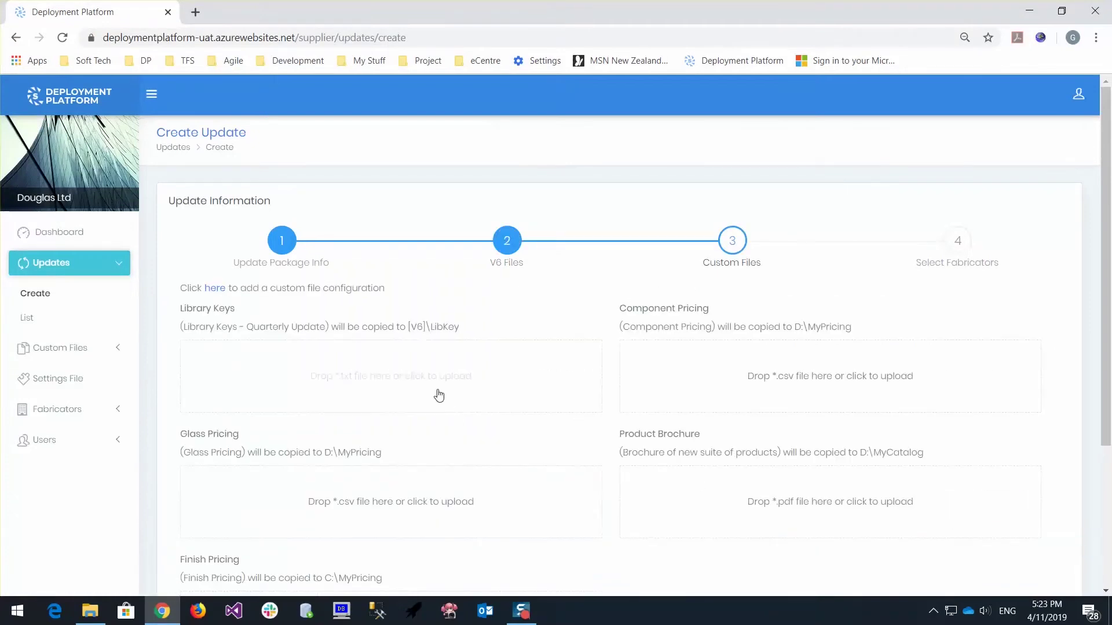
Upload LibKey.txt as the Library Keys custom file
left_click(440, 389)
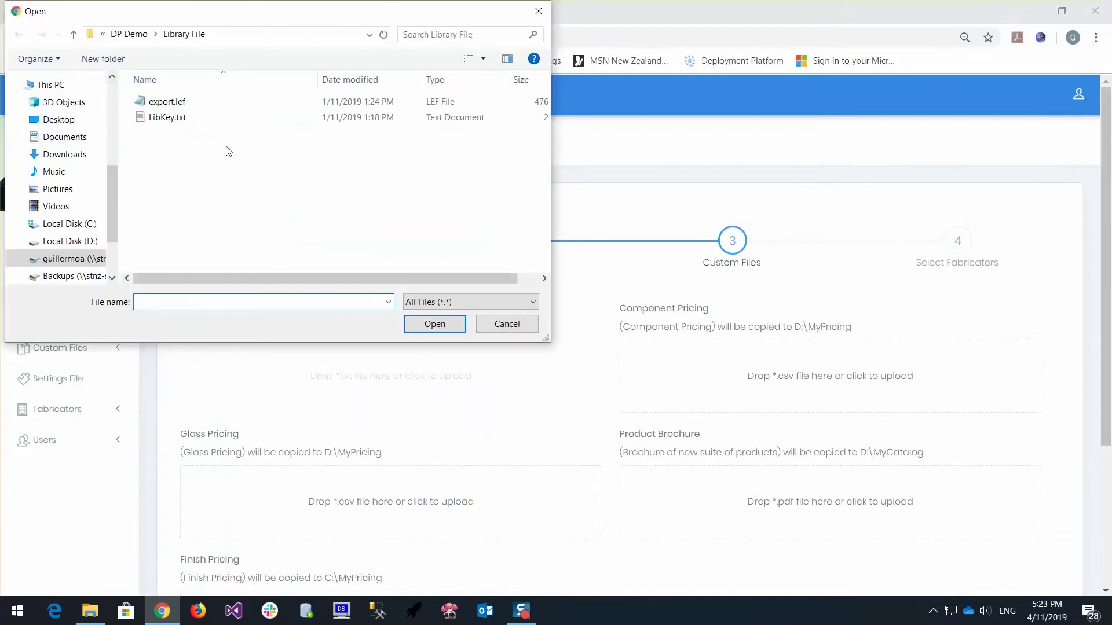
left_click(172, 119)
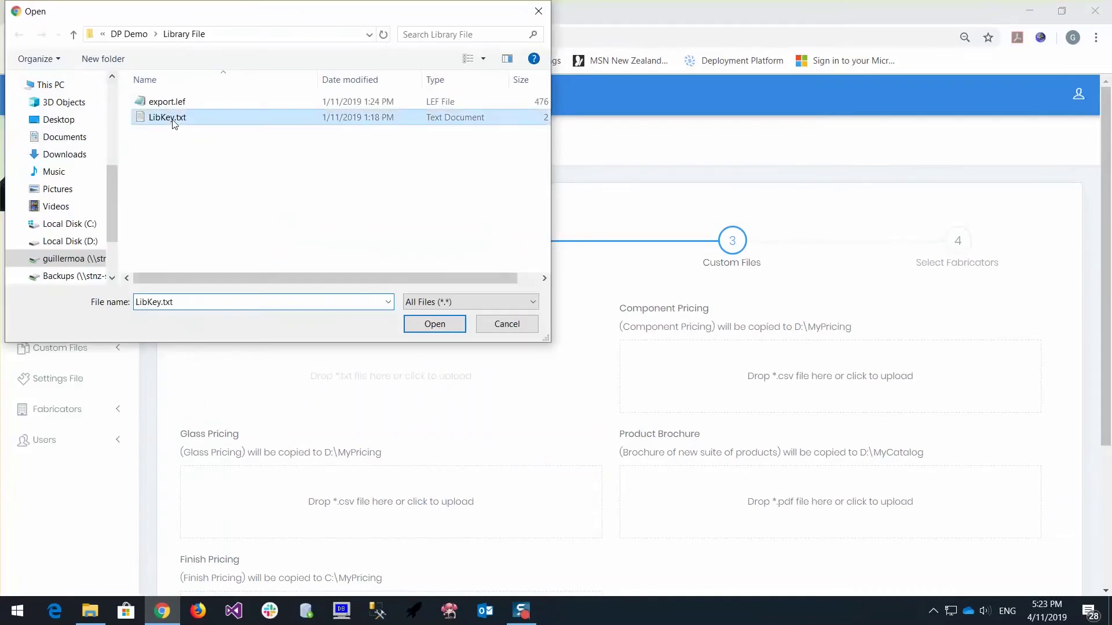
left_click(436, 324)
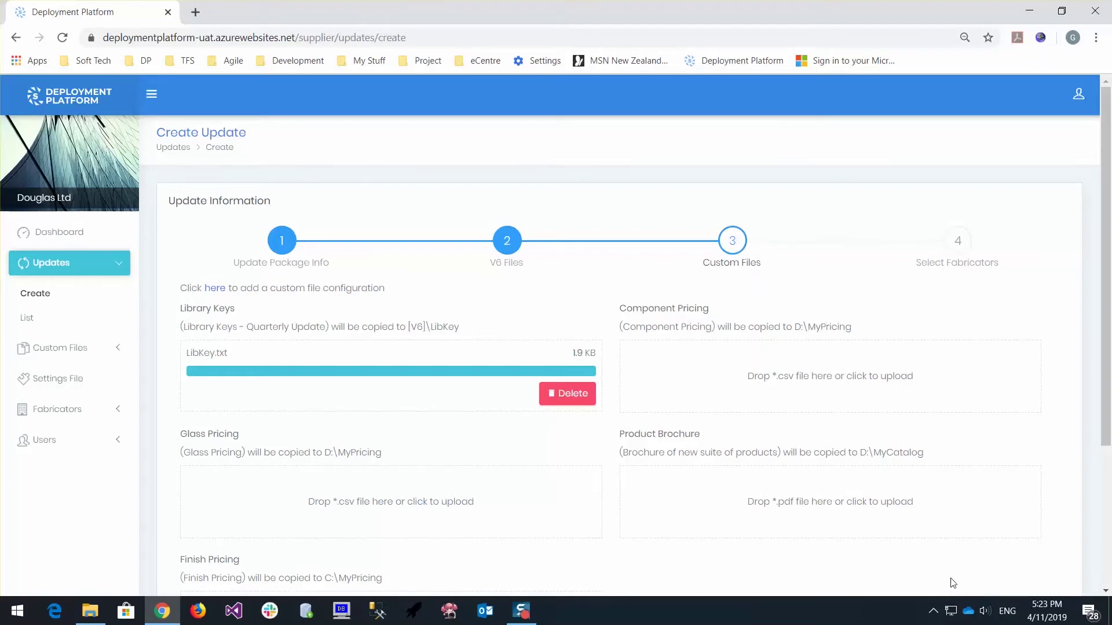
scroll(950, 582, "down", 4)
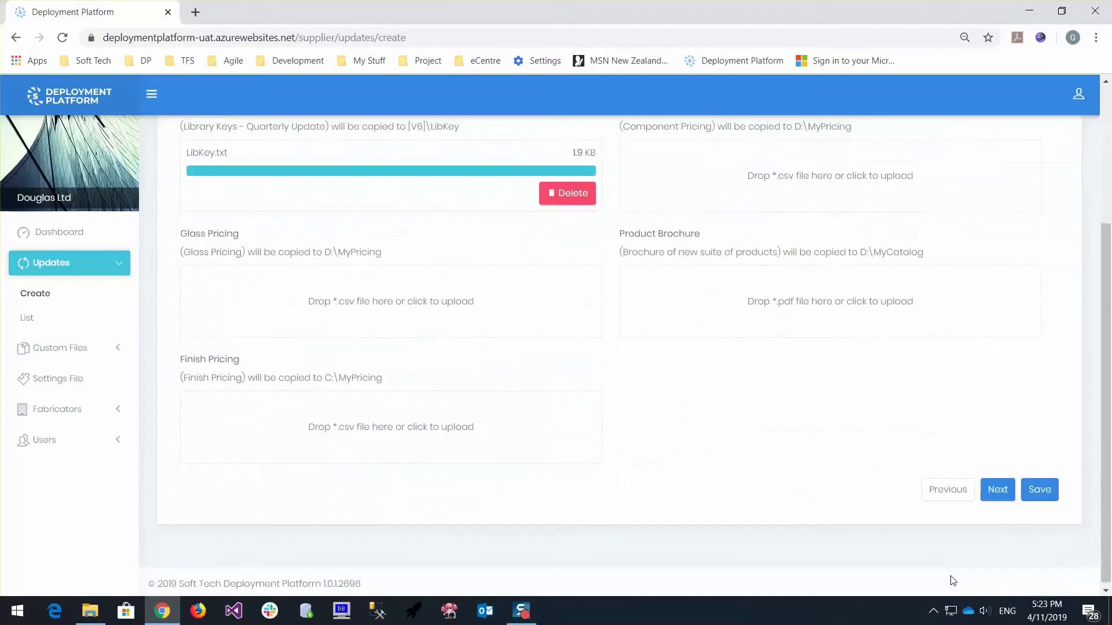
Move all three available fabricators into the Selected Fabricators list
left_click(993, 491)
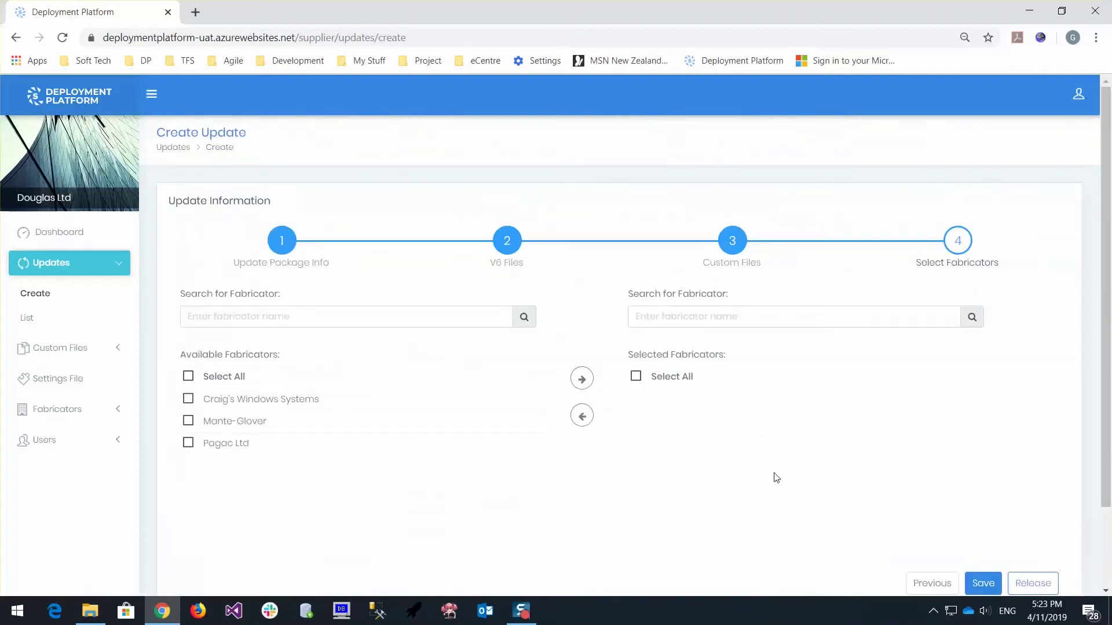
left_click(189, 376)
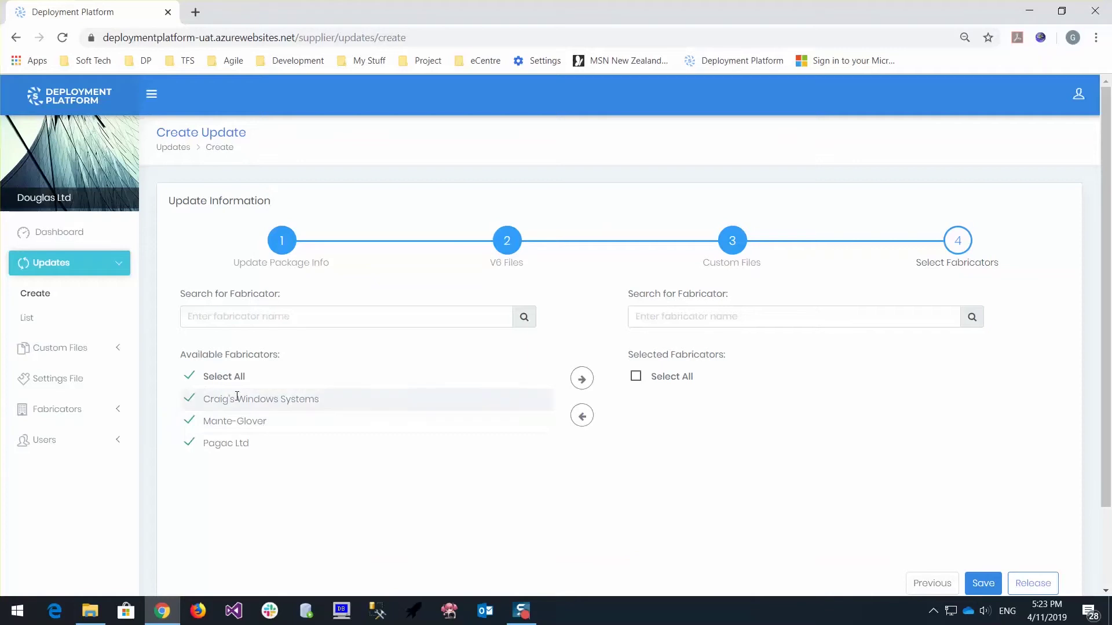
left_click(582, 379)
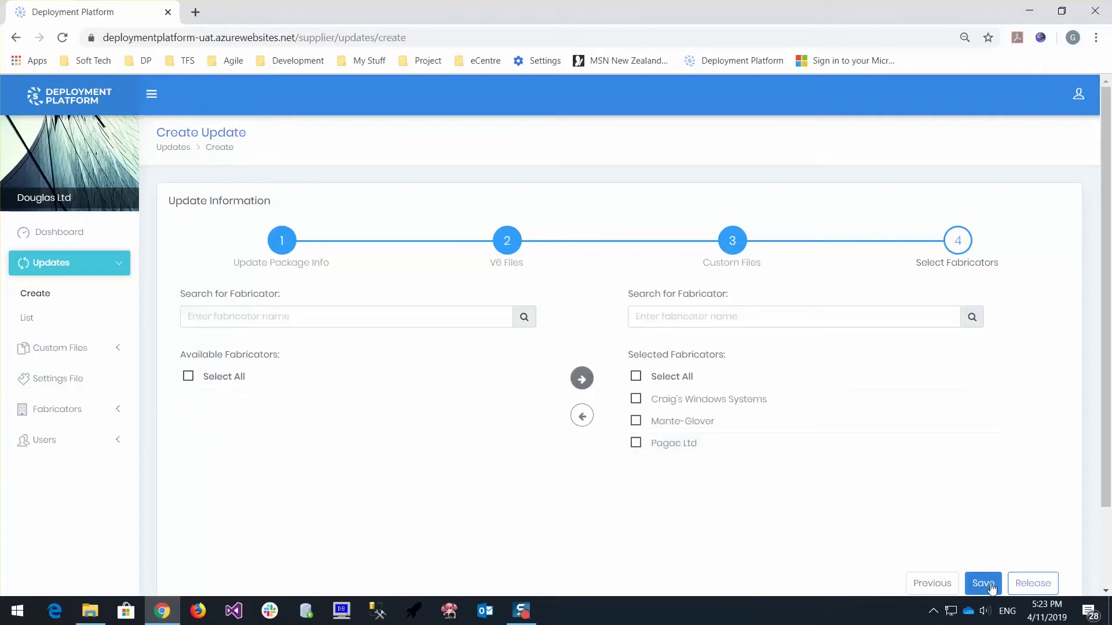
Release the Library Keys update, inspect its row in the Updates List, then log out
left_click(1028, 585)
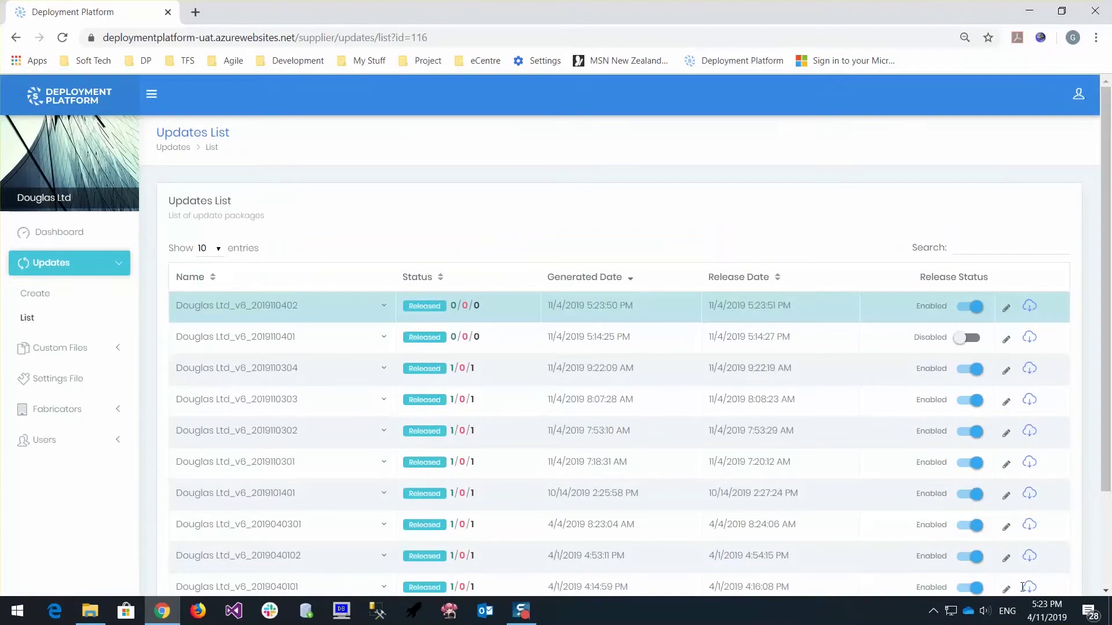
left_click(383, 308)
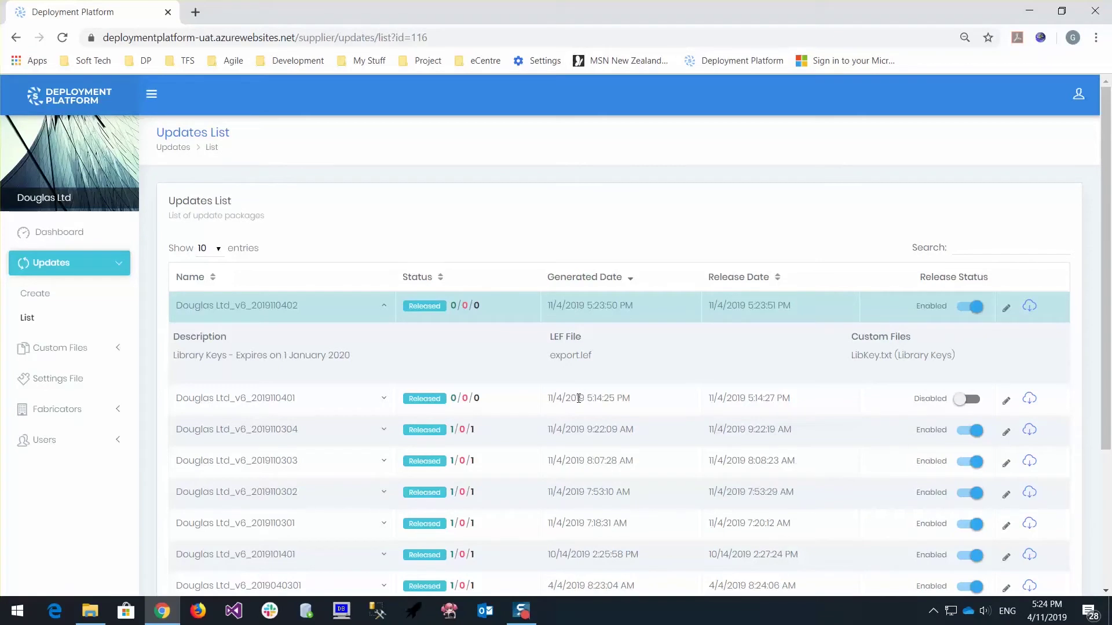
left_click(1078, 95)
left_click(955, 204)
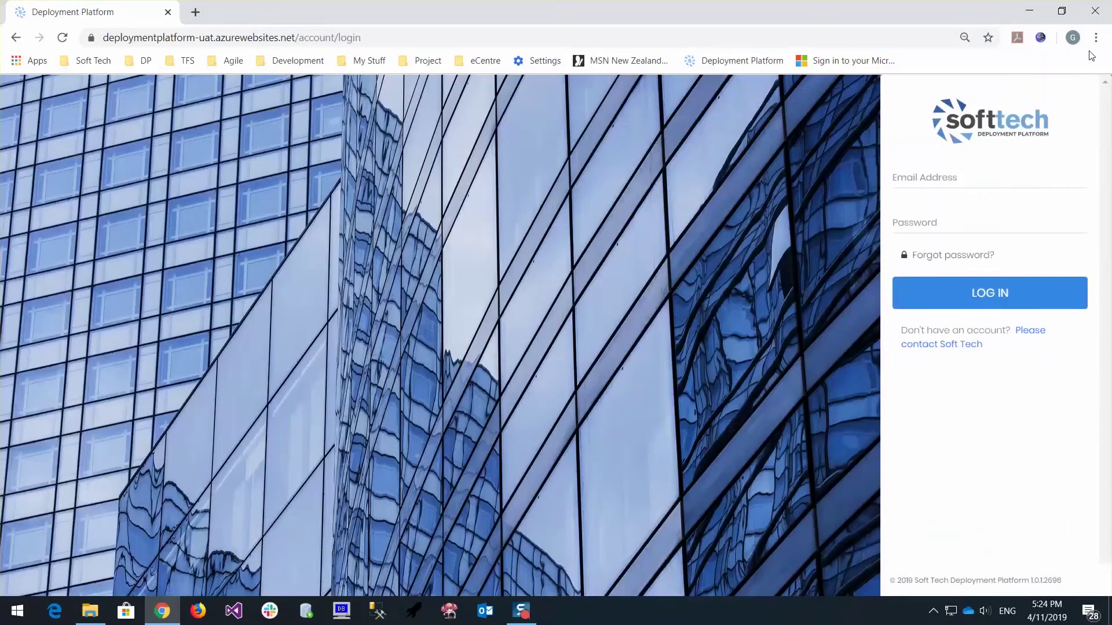
Launch V6 Custom 3.6 from the desktop shortcut and log on as ADMIN with the password
left_click(1031, 10)
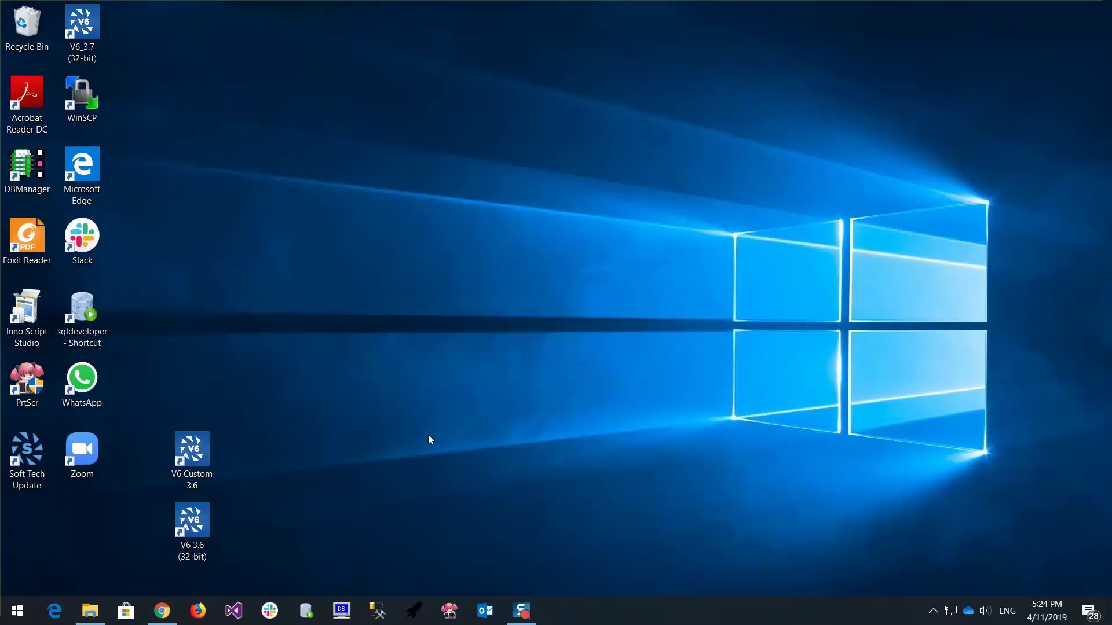
double_click(185, 454)
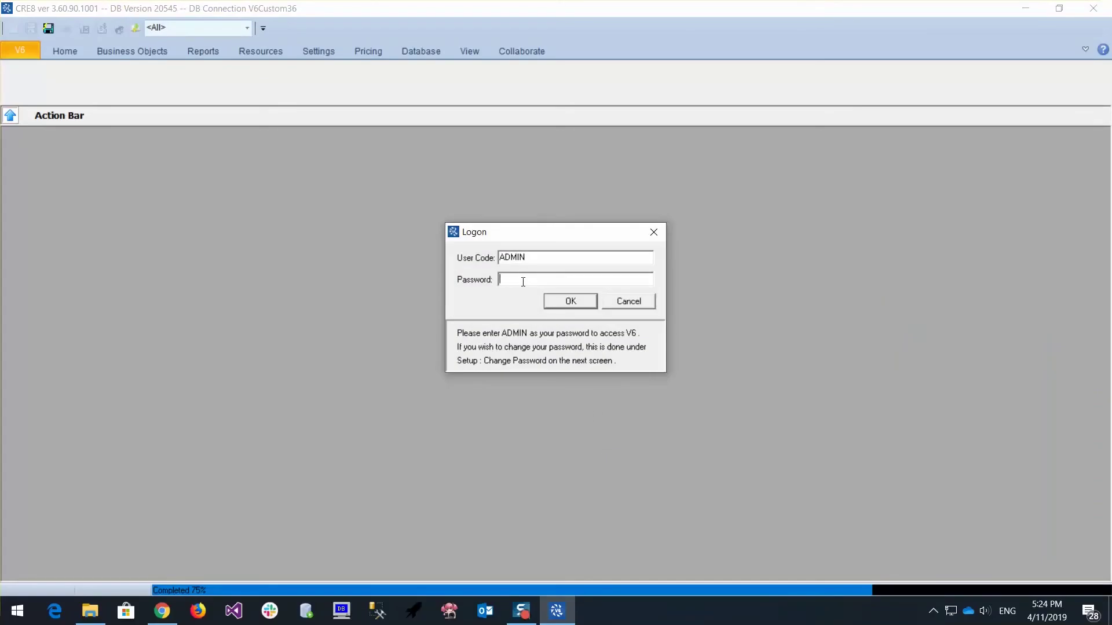
type("IN")
key("Return")
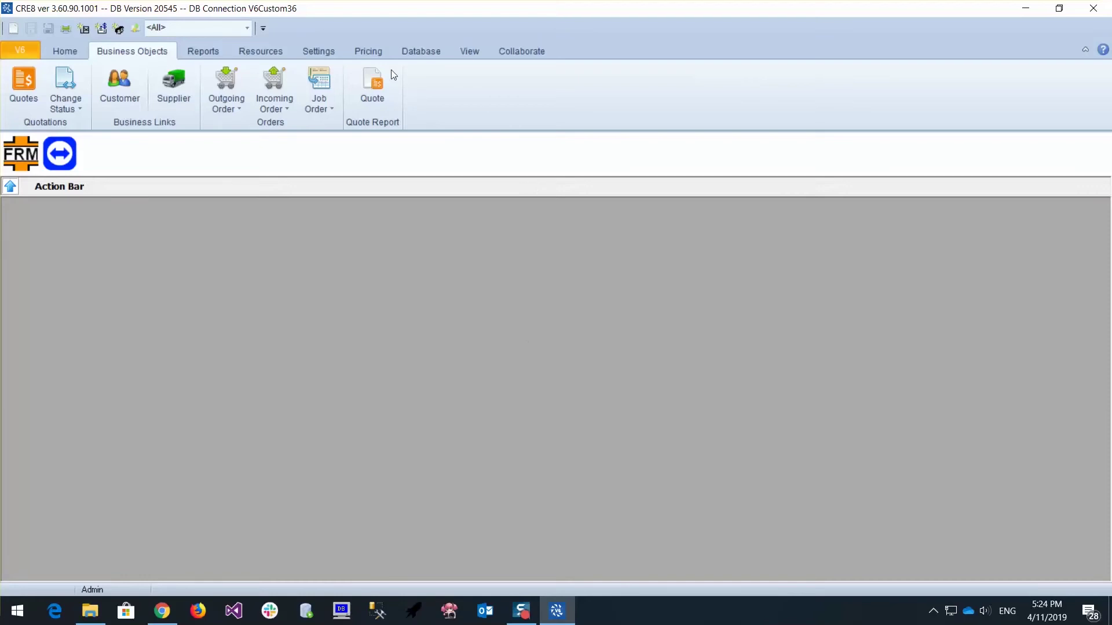
Review the Registration Library list, where most libraries are Expired and LIBKEY never expires, then close it
left_click(322, 54)
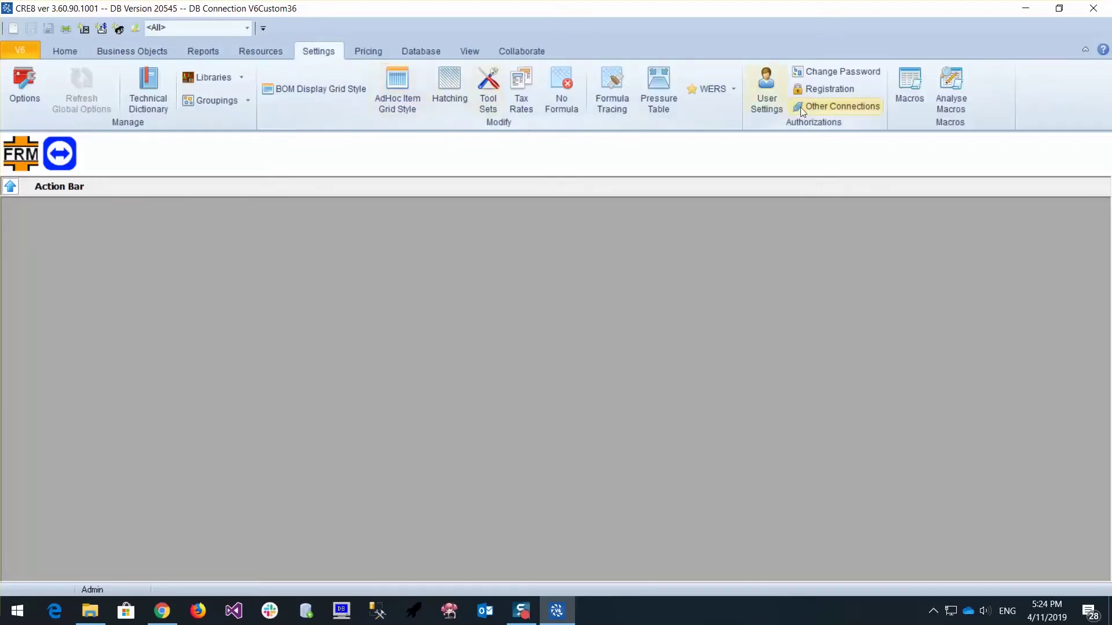
left_click(814, 89)
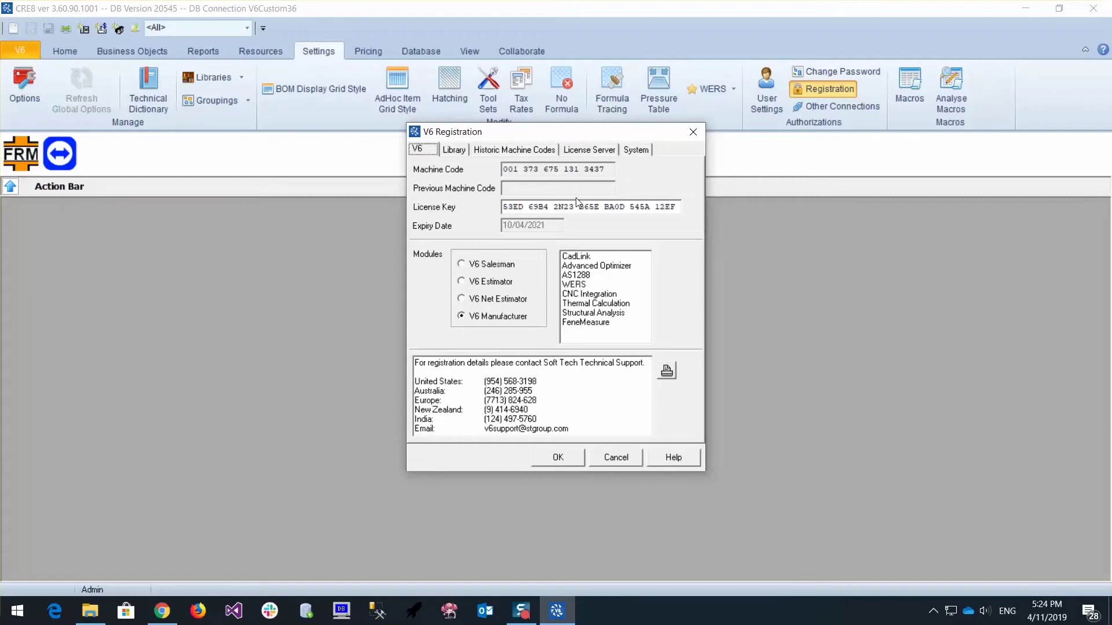
left_click(454, 150)
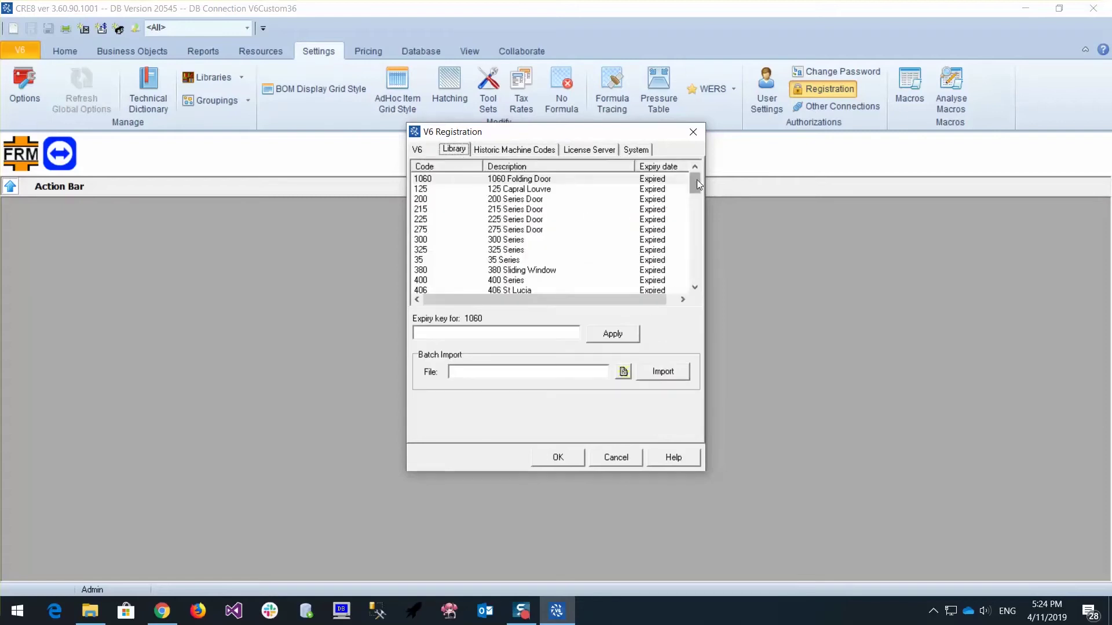
left_click_drag(696, 180, 696, 261)
left_click(685, 260)
left_click(694, 282)
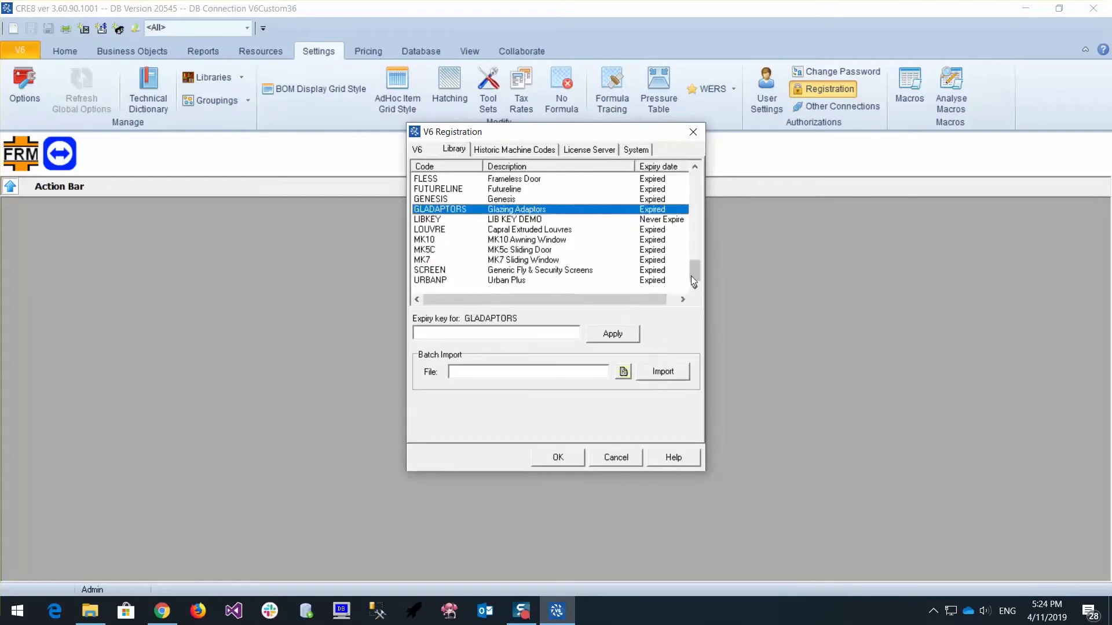
left_click(695, 174)
left_click(695, 173)
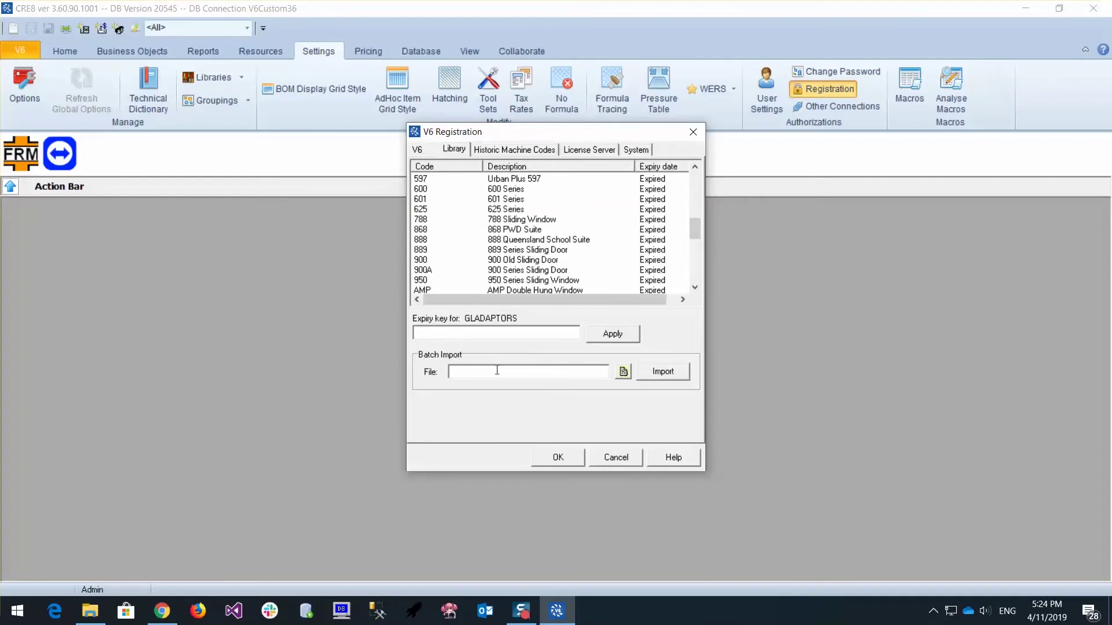
left_click(559, 459)
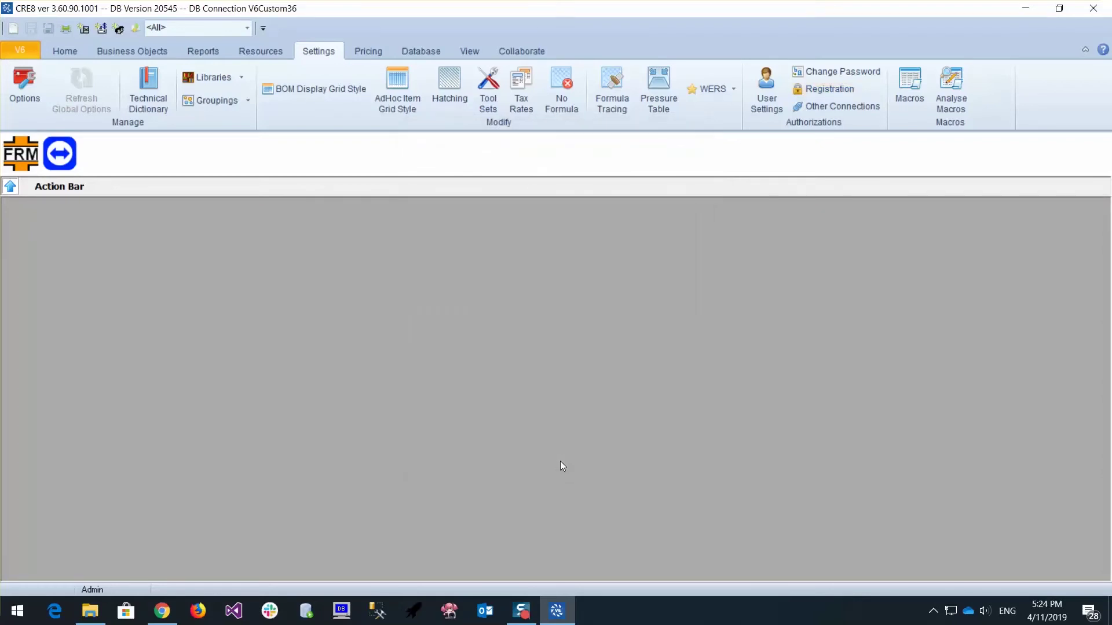
Open the LIB KEYS macro in the maximized Macro Browser to review its BatchImport line
left_click(907, 87)
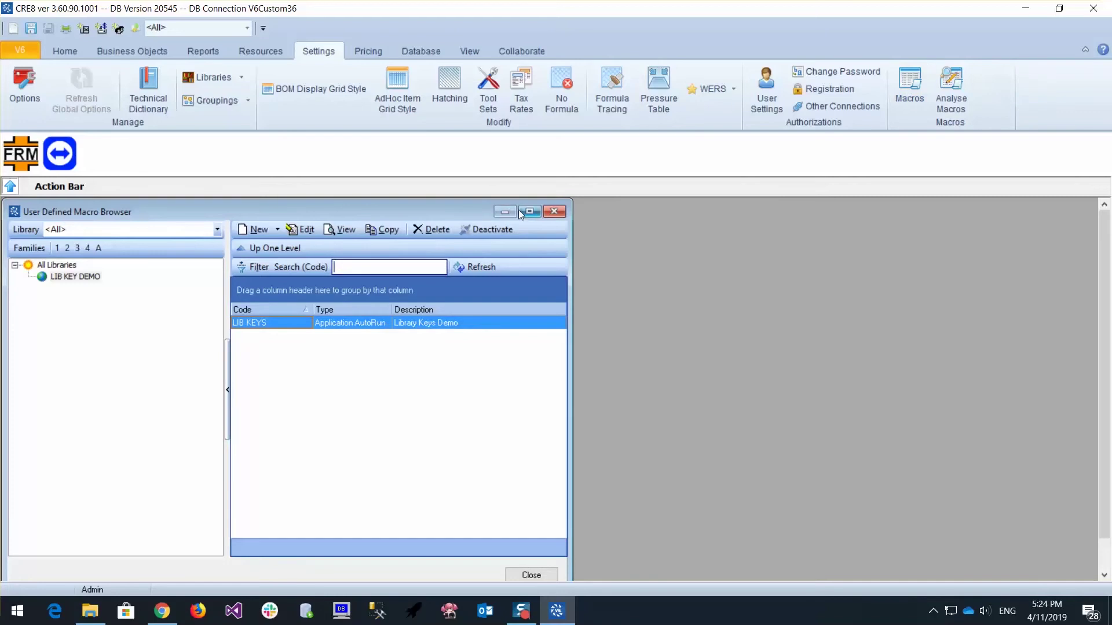
left_click(529, 212)
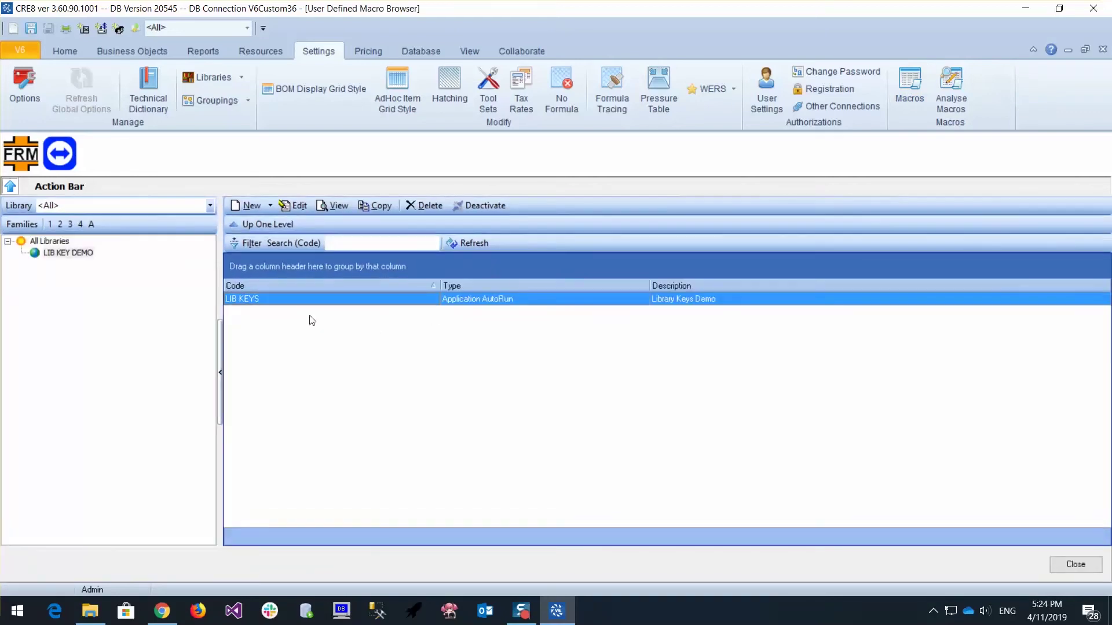
double_click(303, 297)
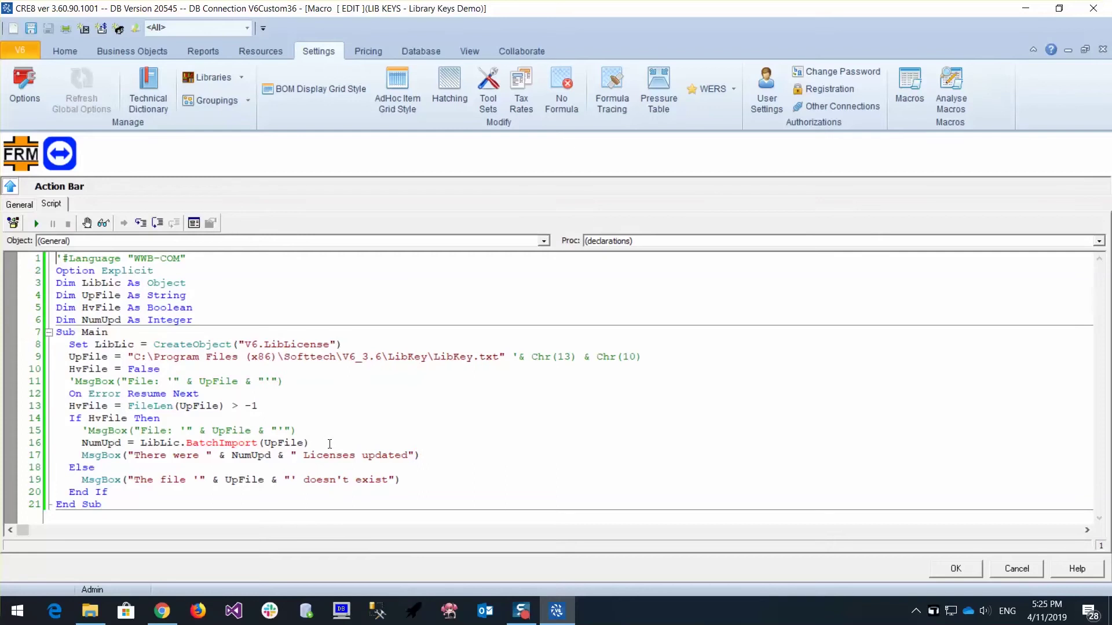
left_click(48, 447)
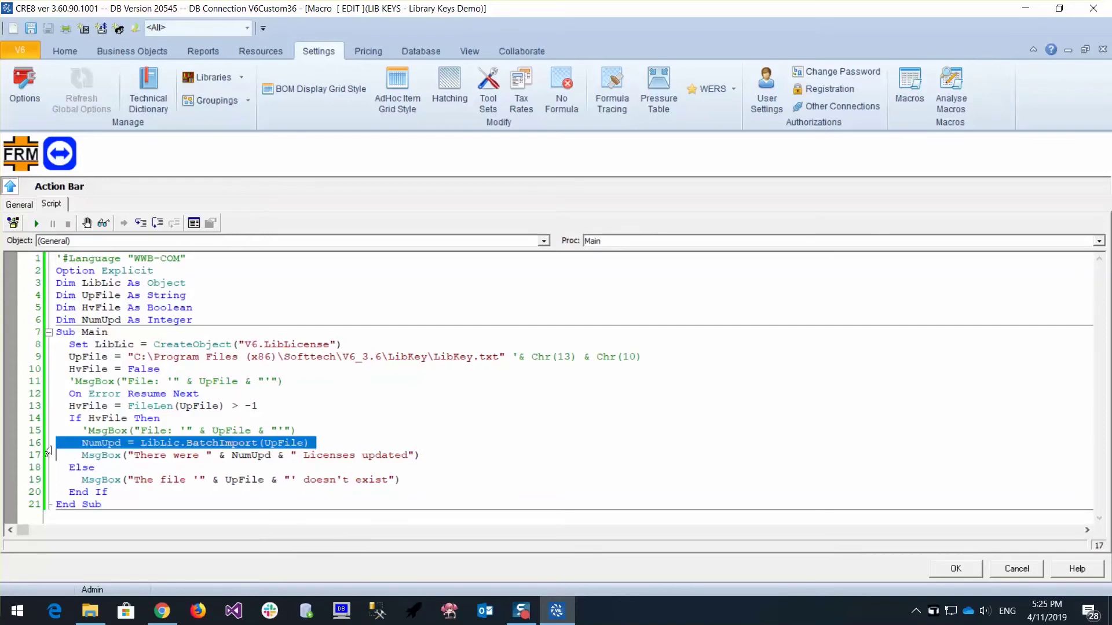
left_click(159, 466)
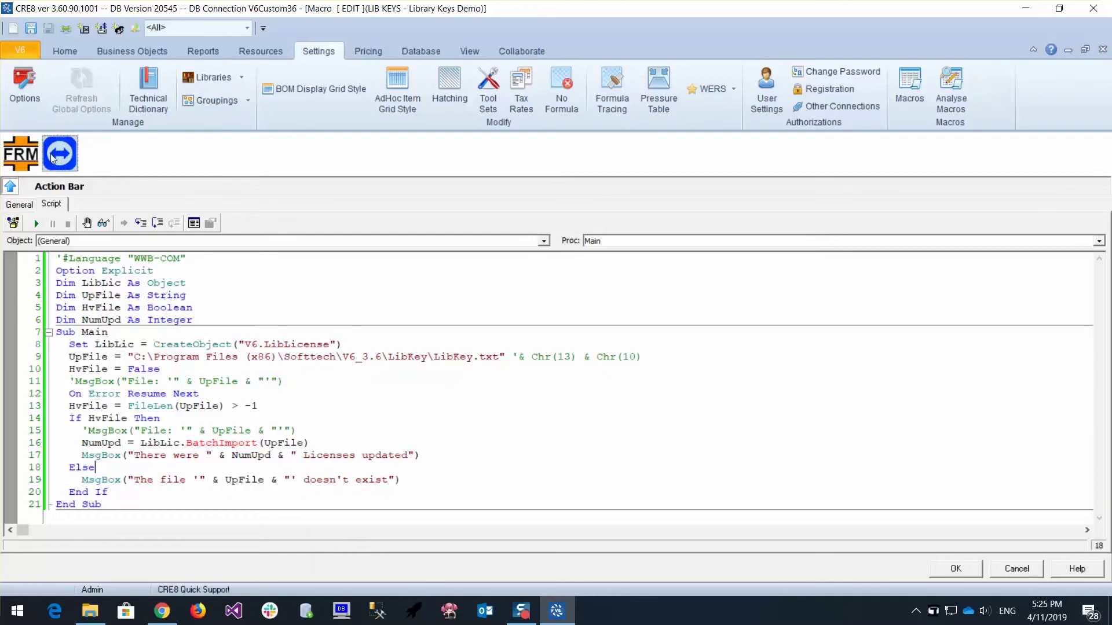
left_click(26, 84)
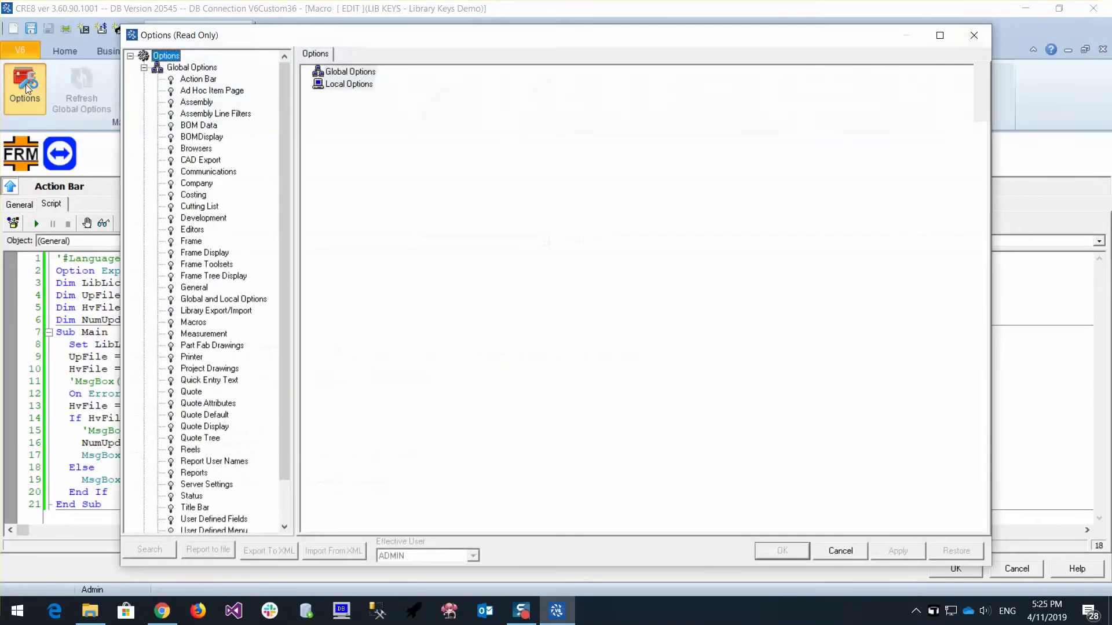
Confirm LIB KEYS runs on OnAfterLibImport, then exit CRE8 without saving the macro
left_click(191, 323)
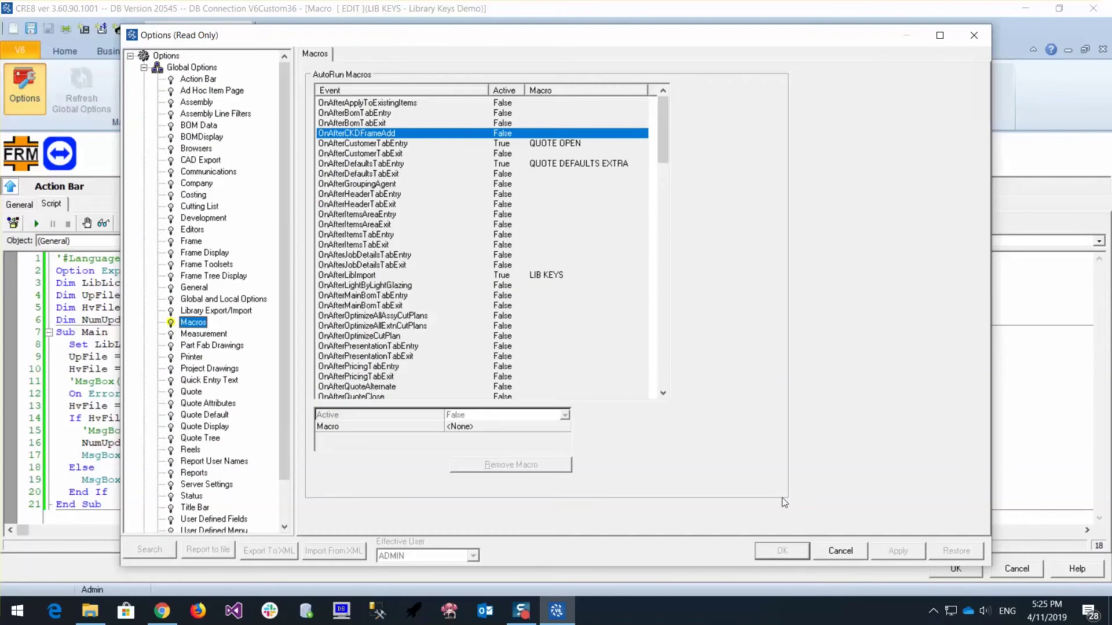
left_click(838, 552)
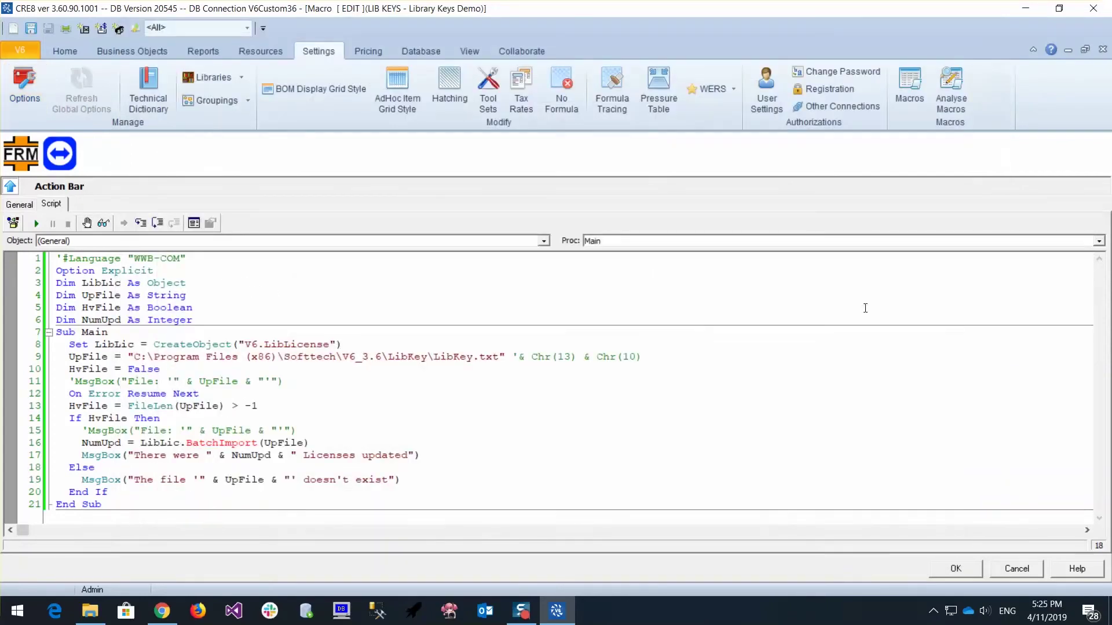
left_click(16, 52)
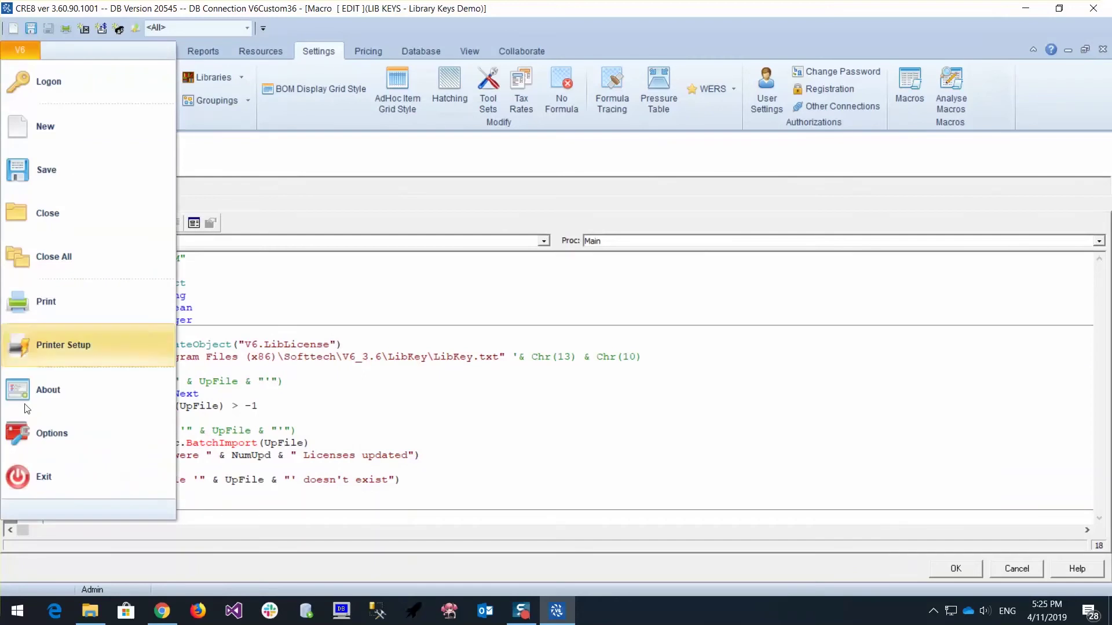
left_click(50, 477)
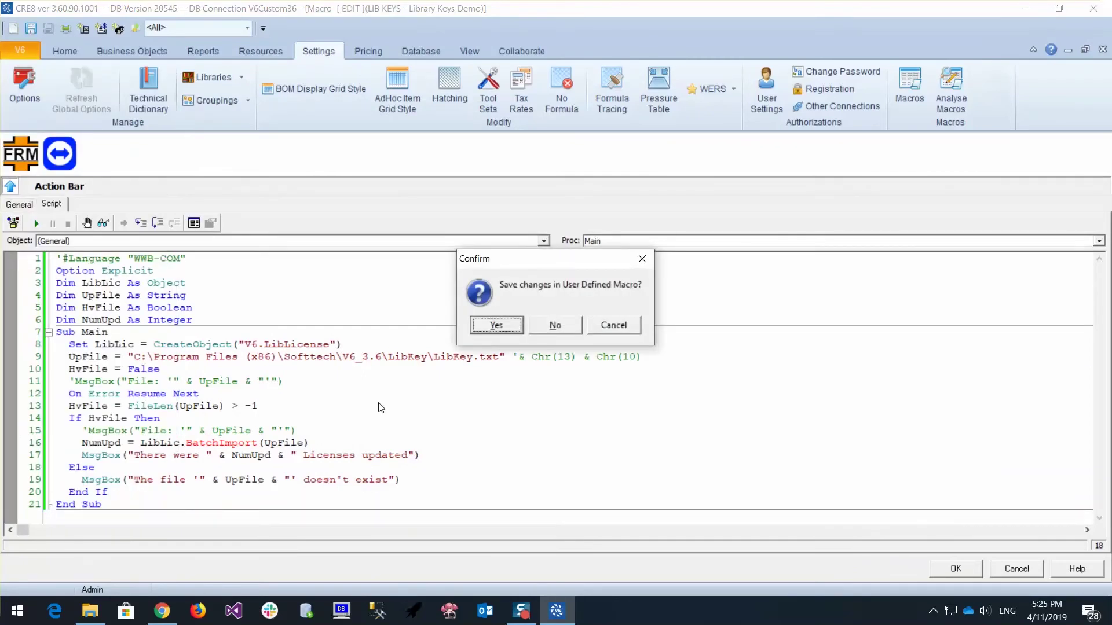
left_click(551, 329)
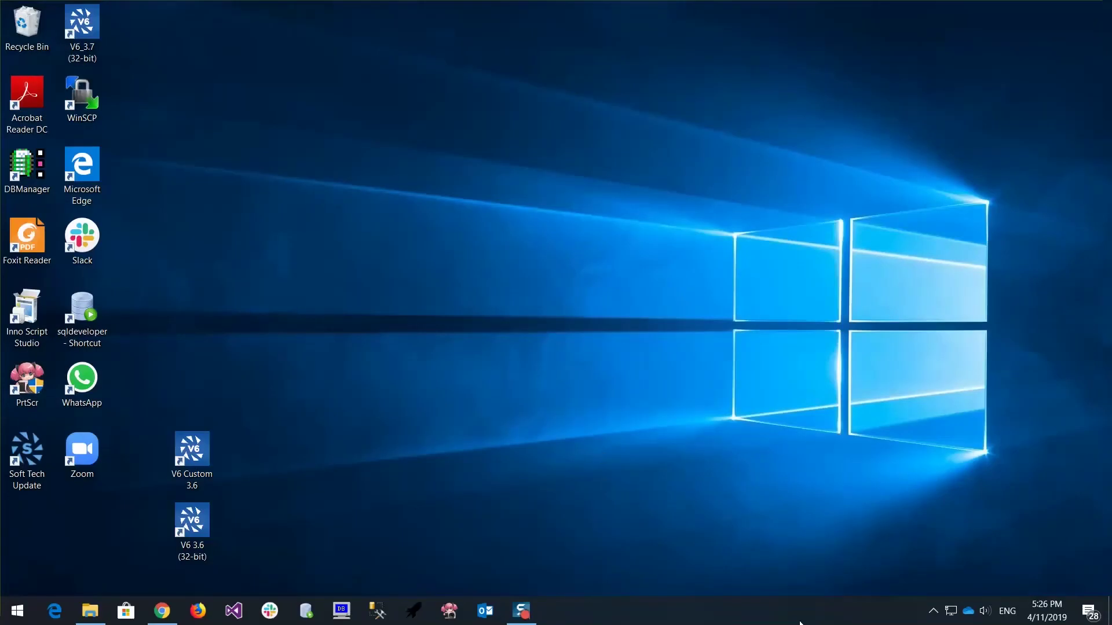
left_click(932, 613)
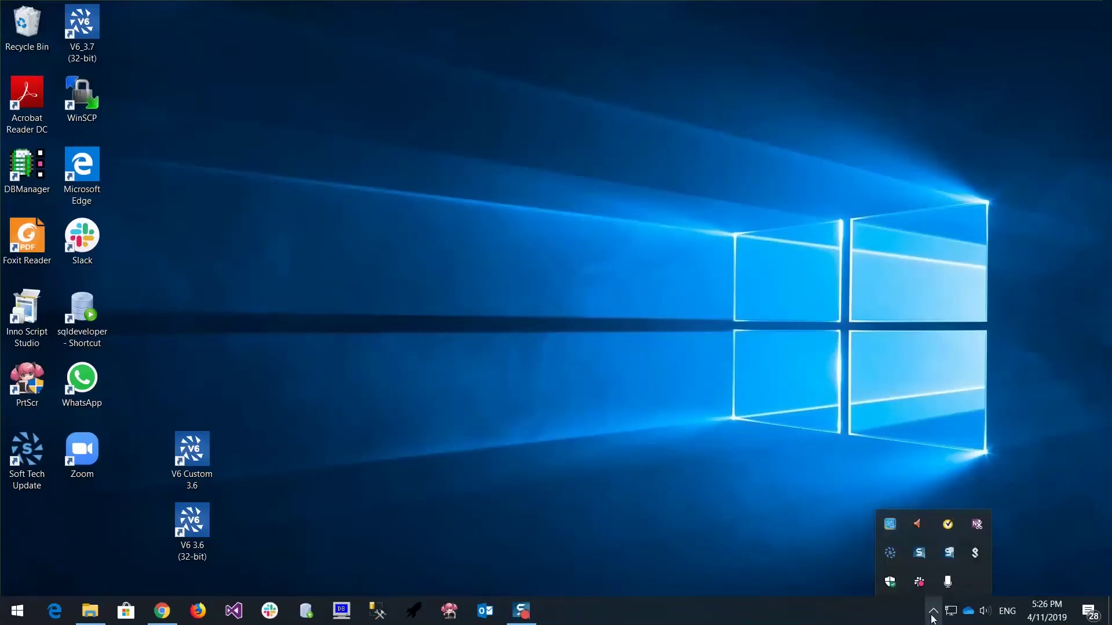
right_click(891, 561)
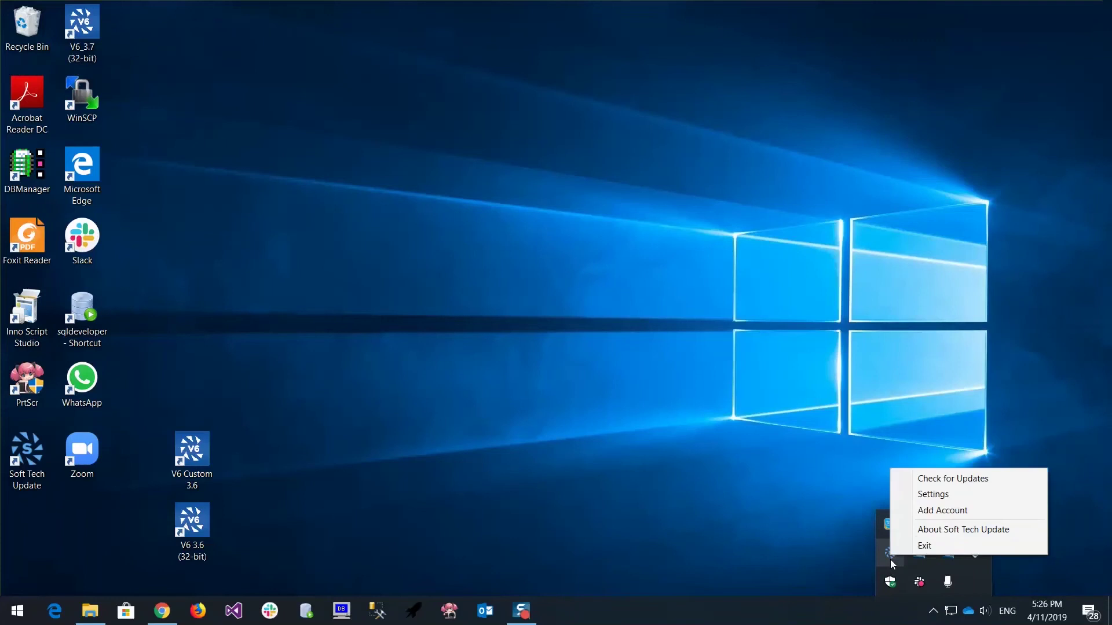
left_click(945, 484)
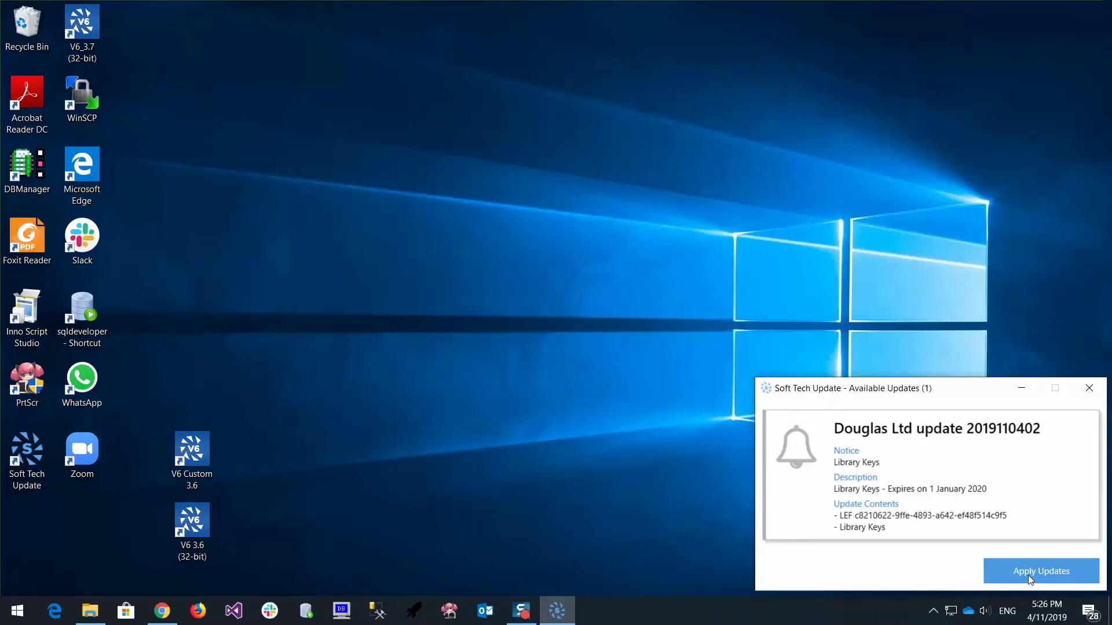
left_click(1030, 579)
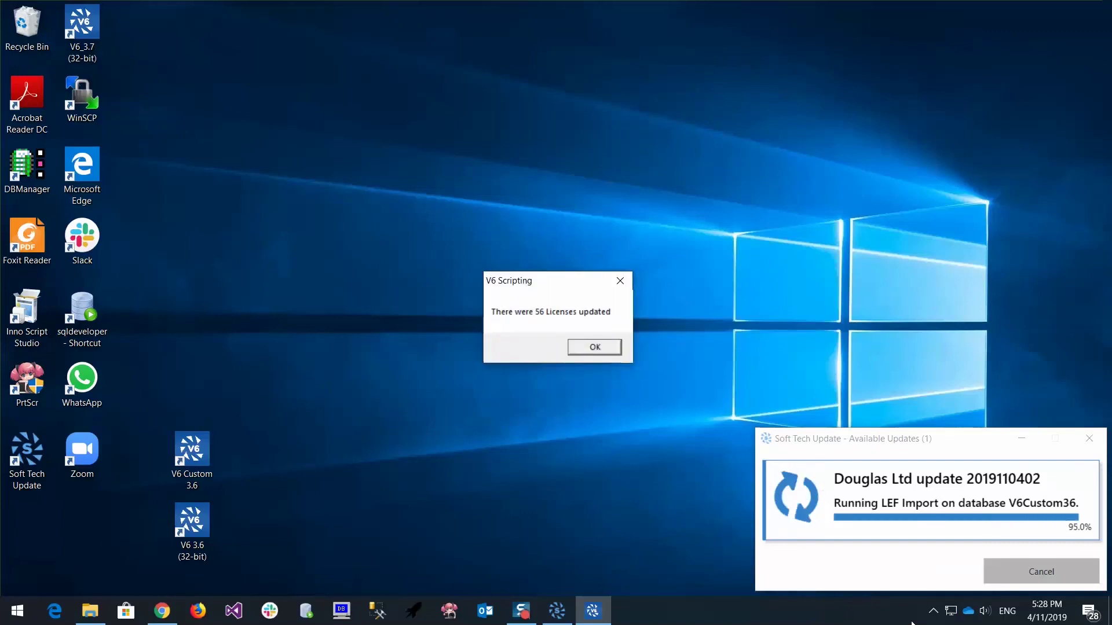
left_click(600, 348)
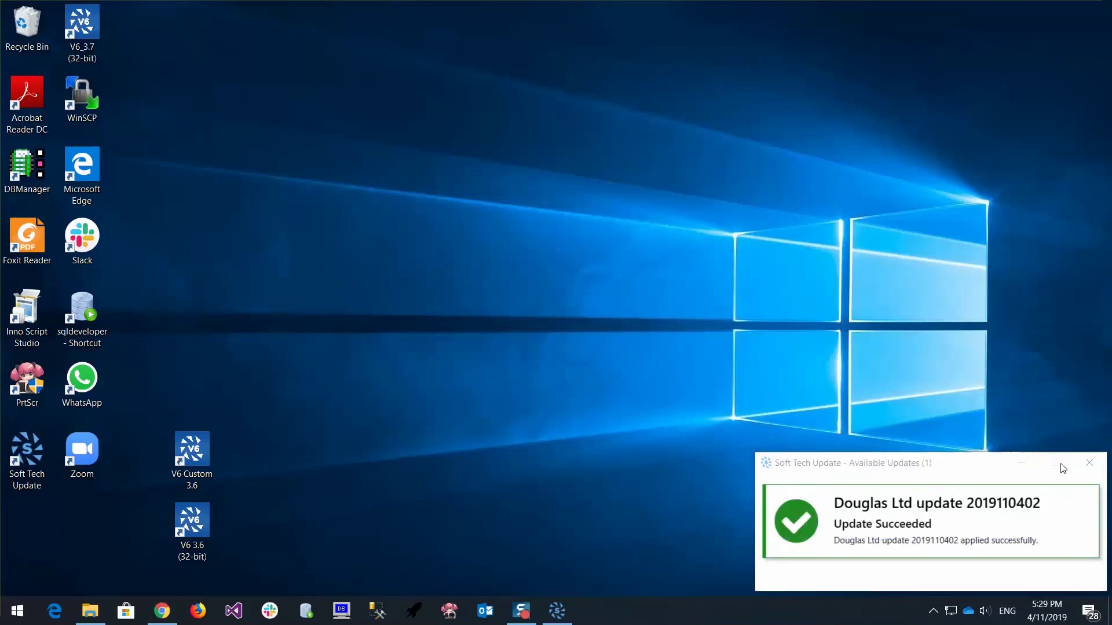
left_click(1089, 463)
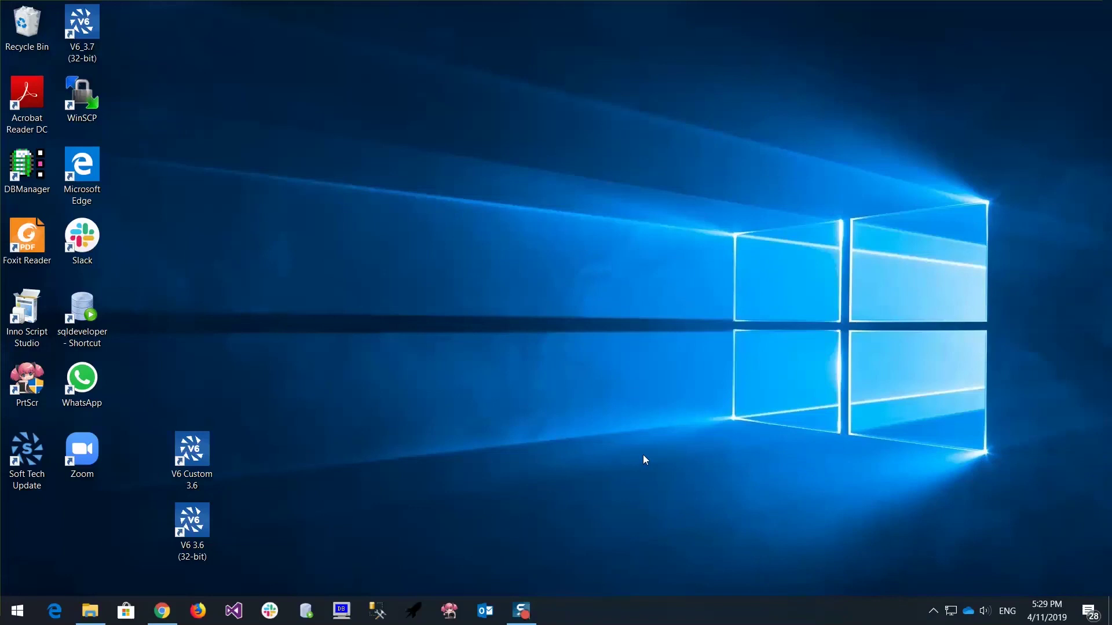
Launch V6 Custom 3.6 and log on with the account password
double_click(196, 457)
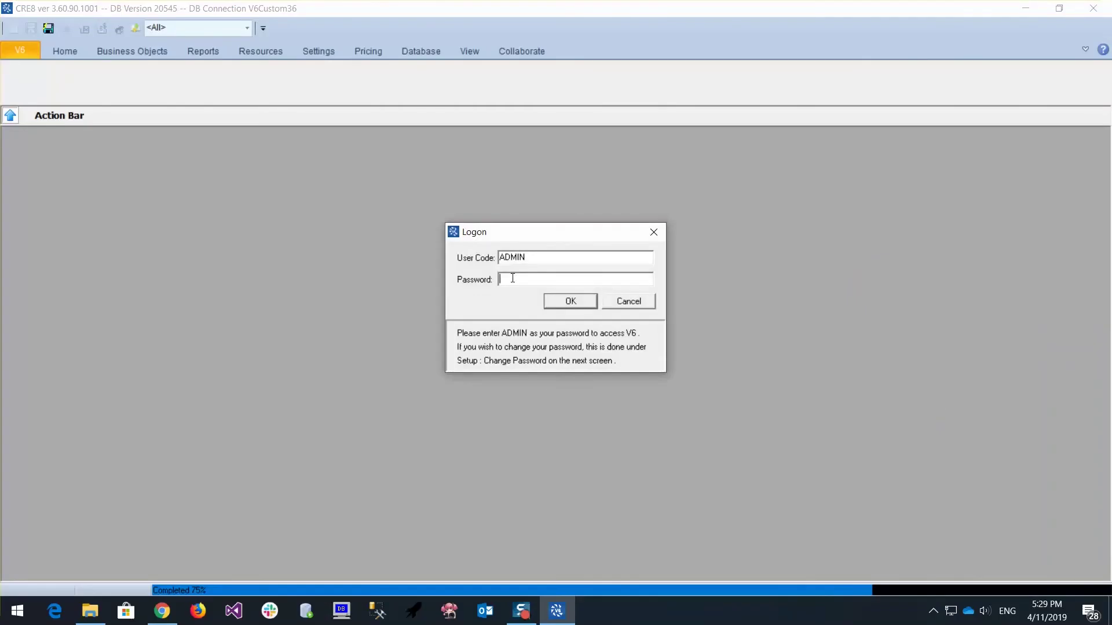
type("DMIN")
key("Return")
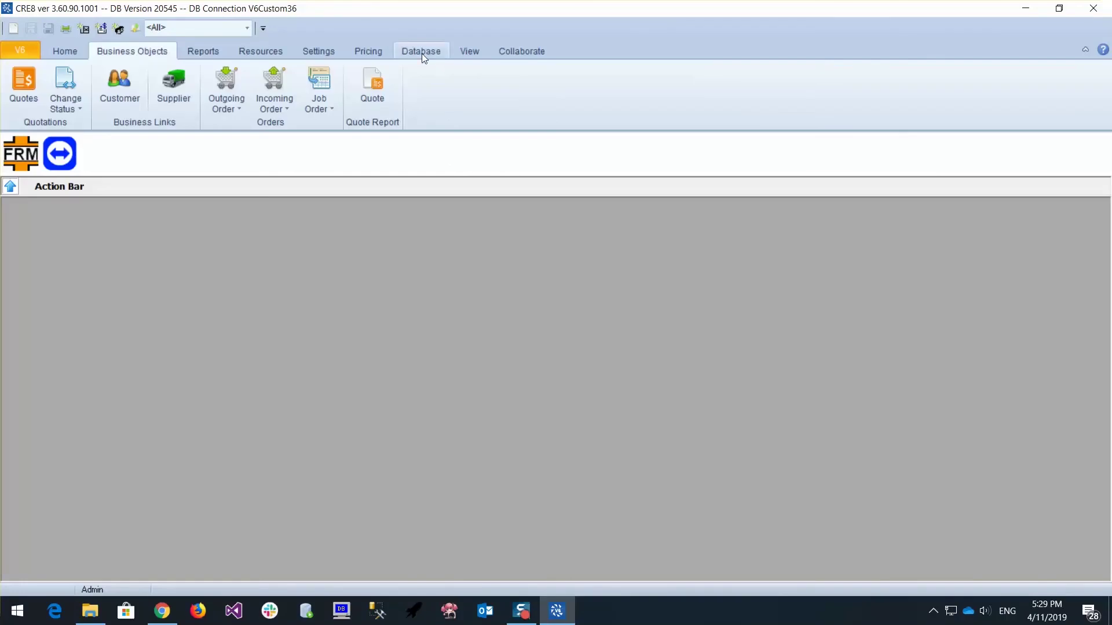
Check the Registration Library list to confirm the library keys now expire 01/01/2020
left_click(316, 51)
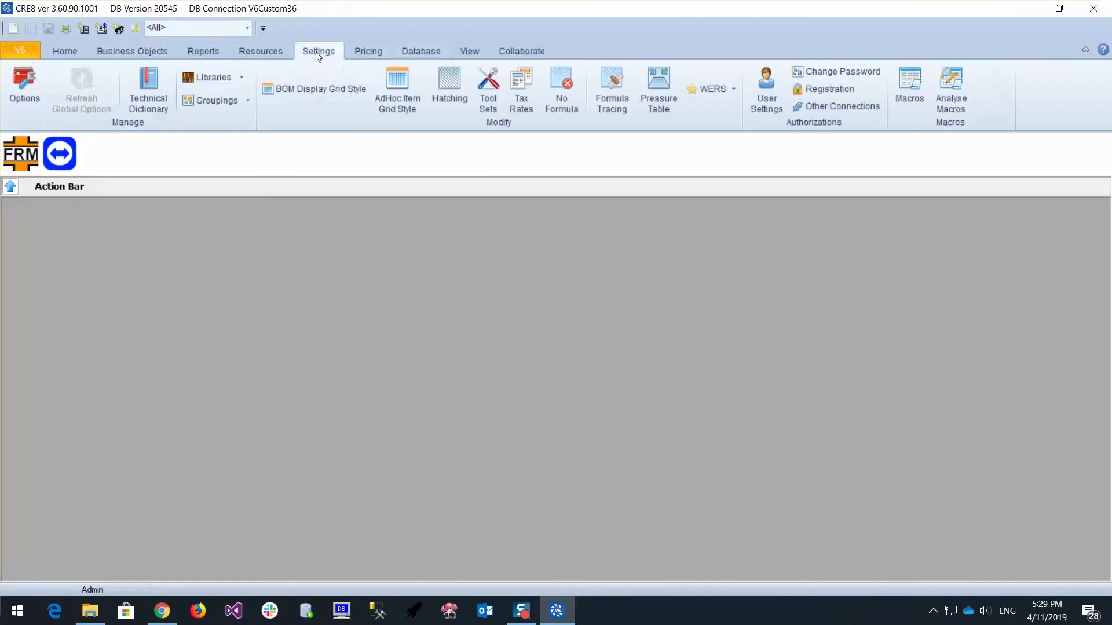
left_click(817, 89)
left_click(454, 151)
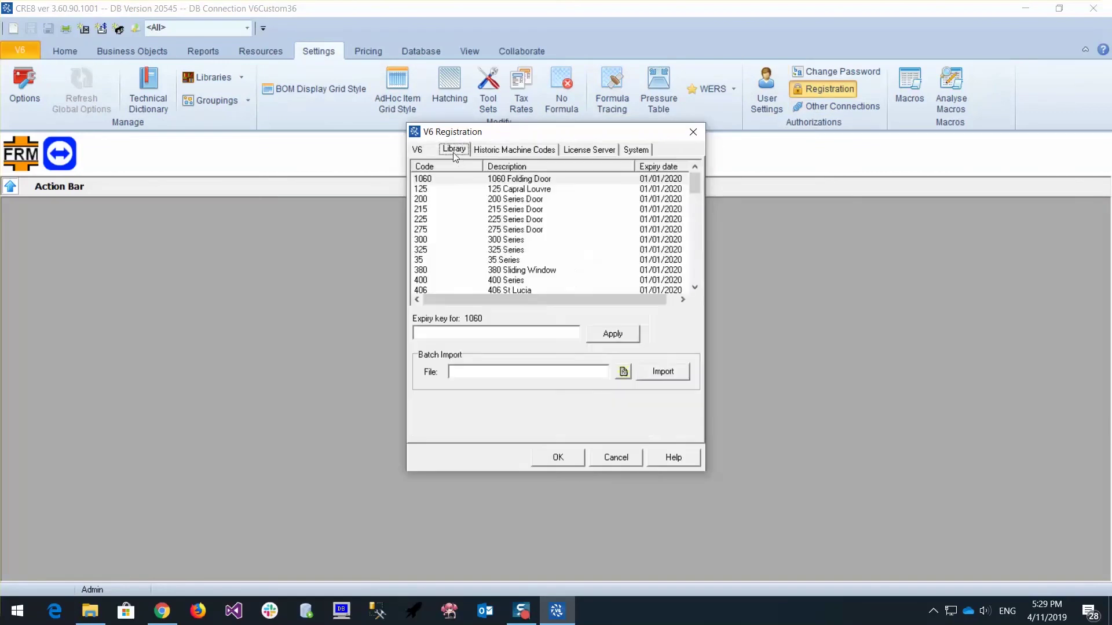
mouse_move(694, 181)
left_mouse_down()
mouse_move(693, 276)
mouse_move(691, 165)
left_mouse_up()
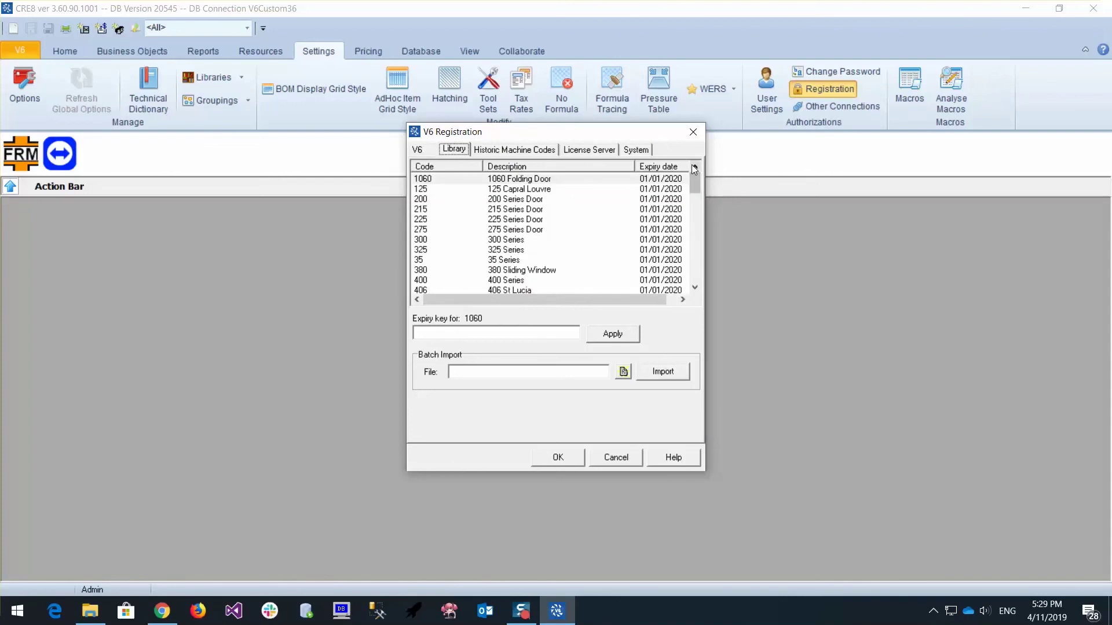
Close the registration window and exit CRE8 from the V6 menu
left_click(569, 458)
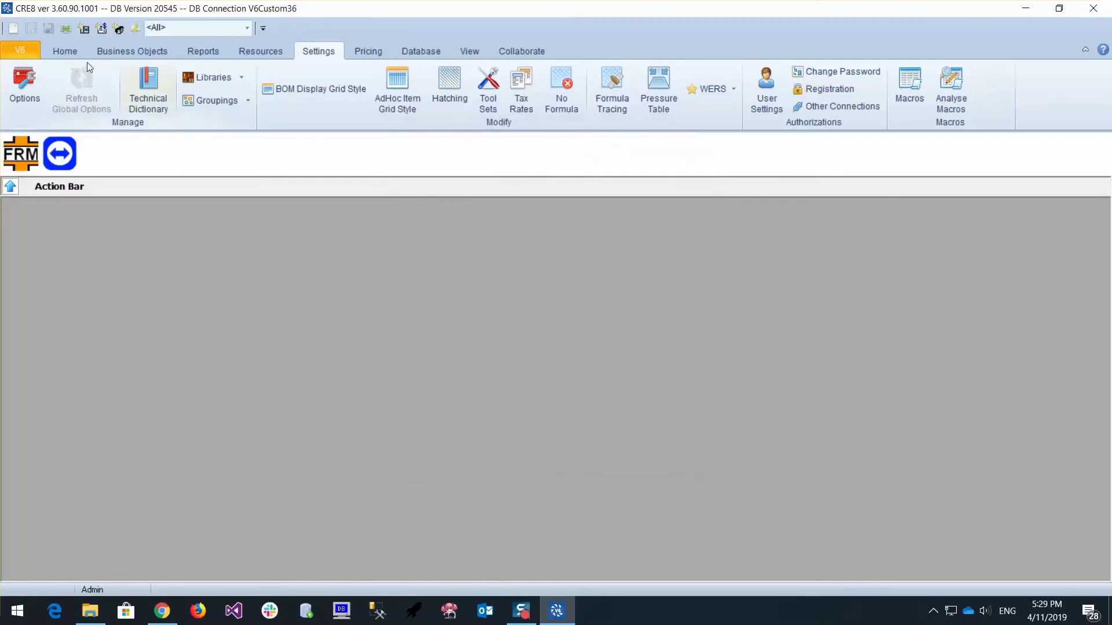
left_click(30, 54)
left_click(50, 472)
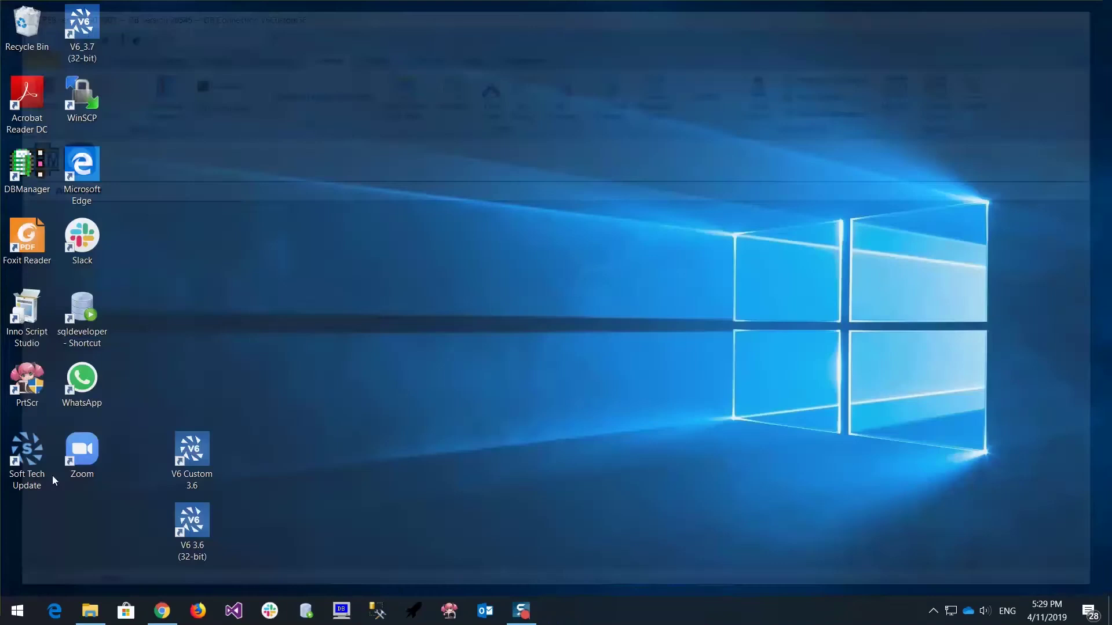